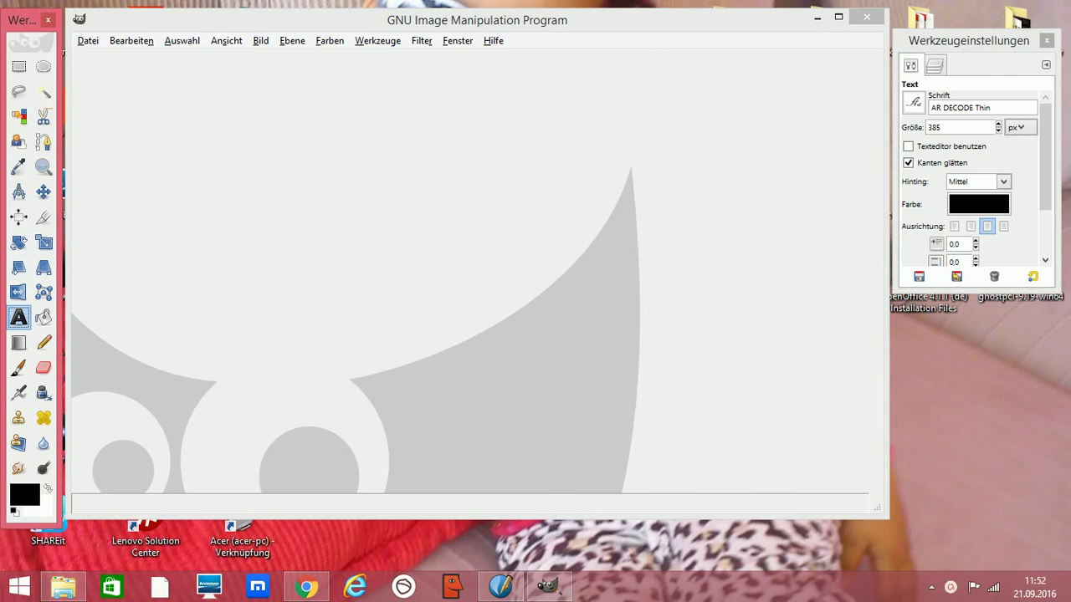
Open sunset.jpg from the Pictures folder as a 3840×2160 image.
left_click(87, 41)
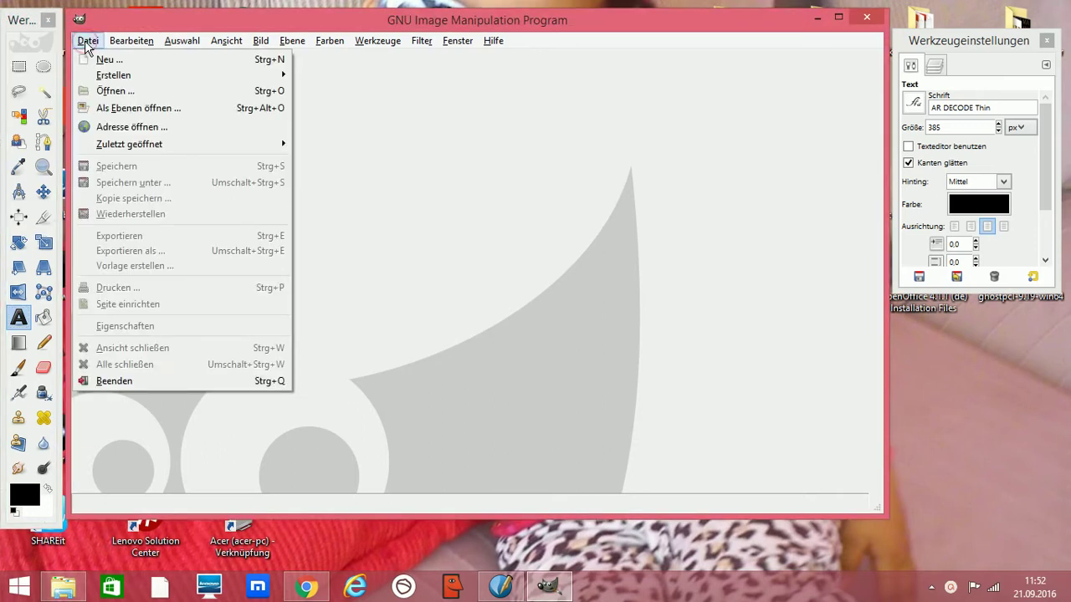
left_click(121, 91)
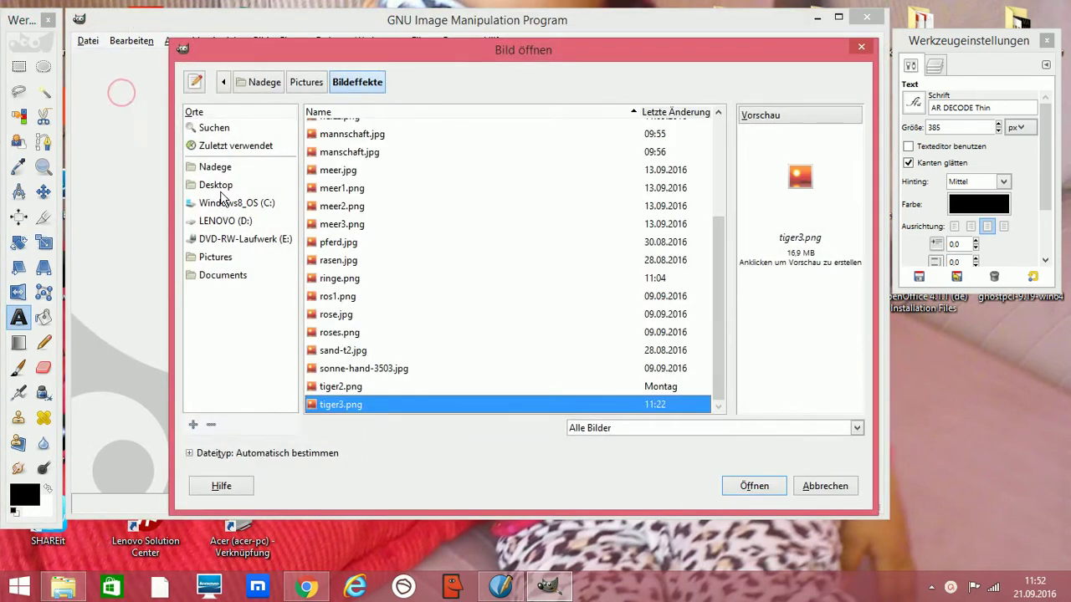
left_click(217, 261)
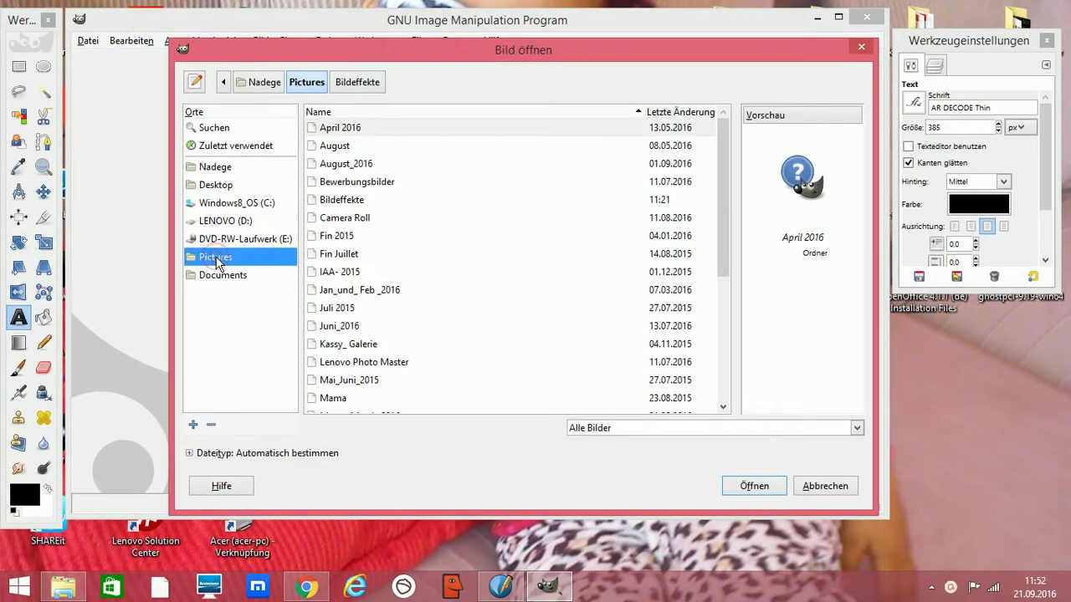
left_click_drag(723, 222, 725, 376)
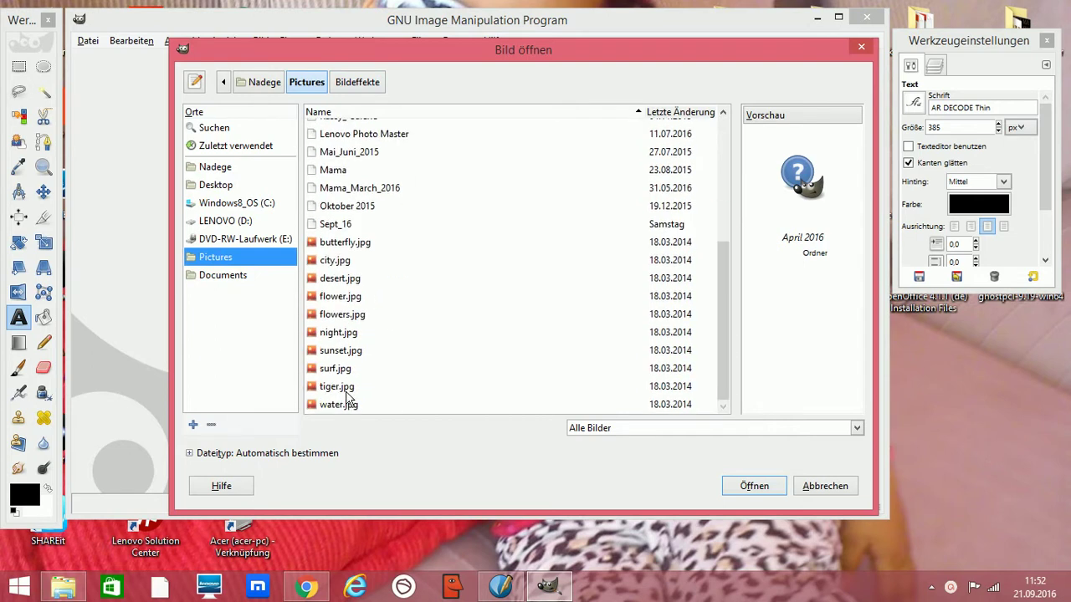
left_click(340, 354)
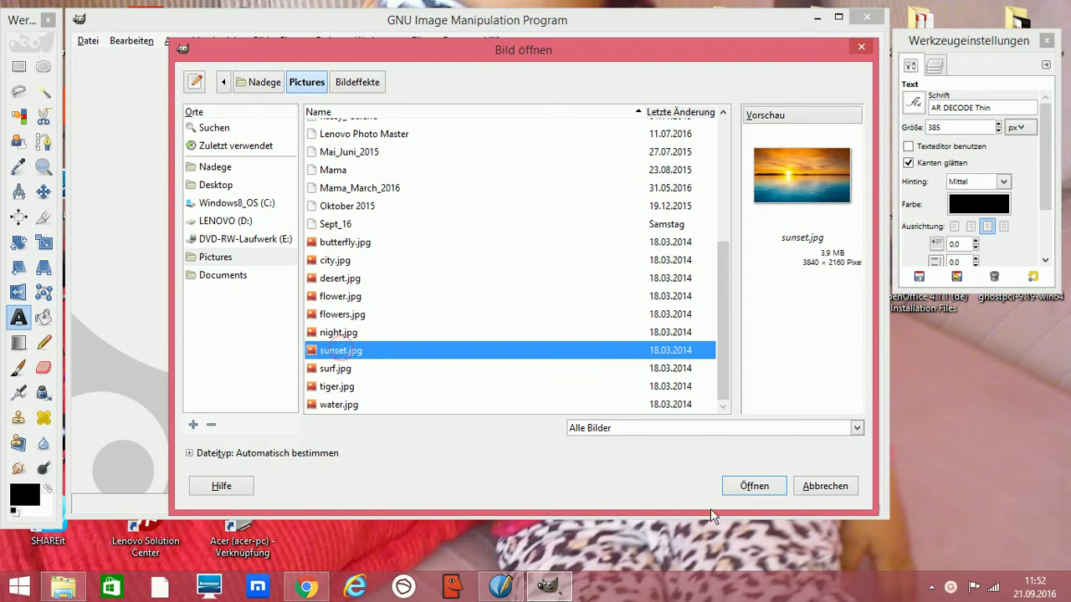
left_click(750, 486)
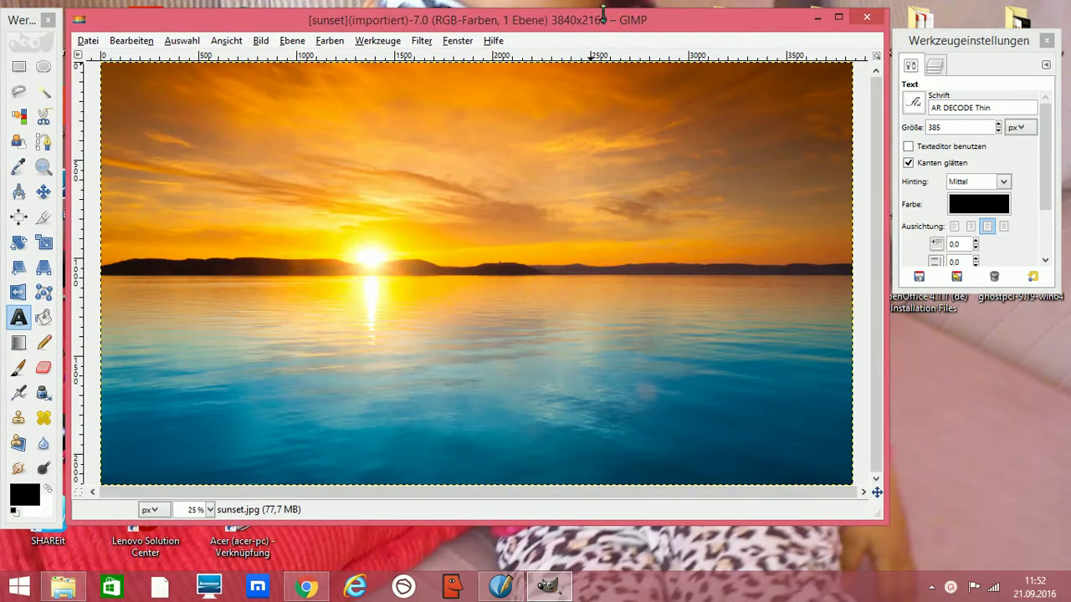
Add ball.jpg from the Bildeffekte folder as a small 47×80 layer over the sunset.
left_click_drag(602, 15, 602, 14)
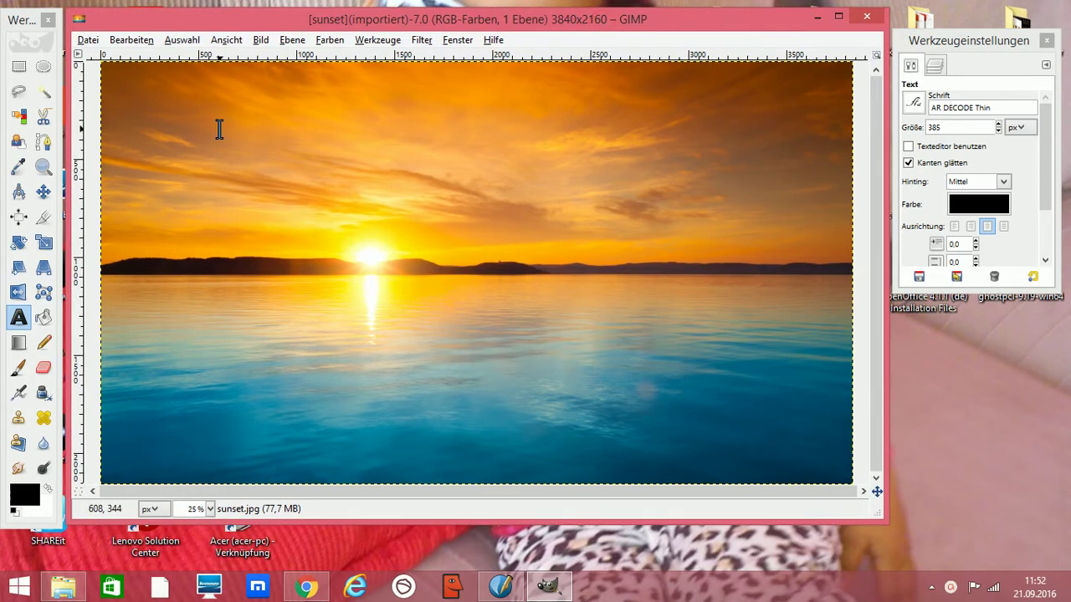
left_click(89, 40)
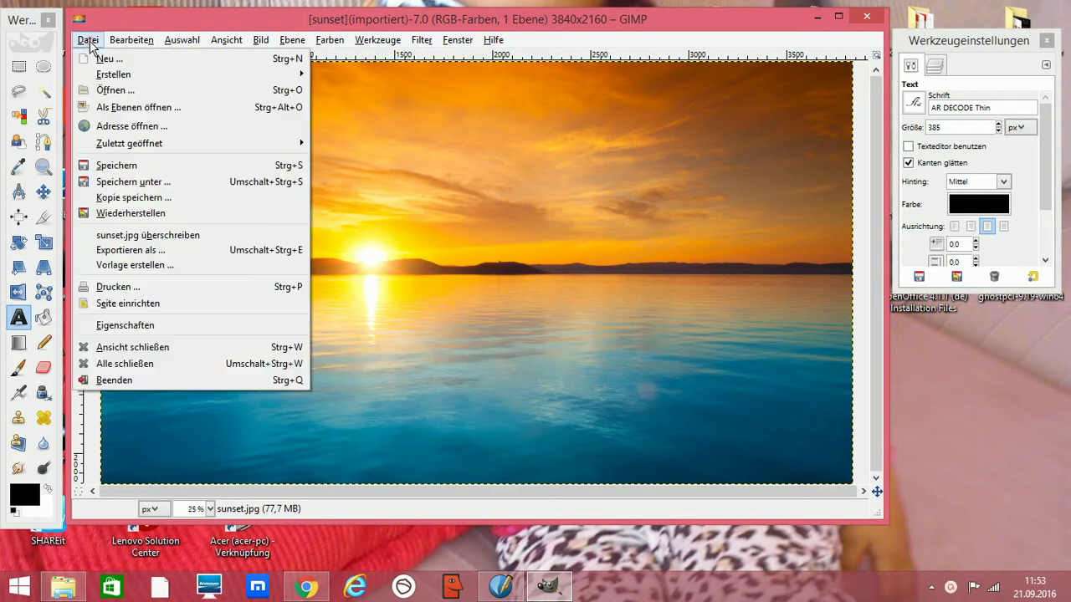
left_click(126, 90)
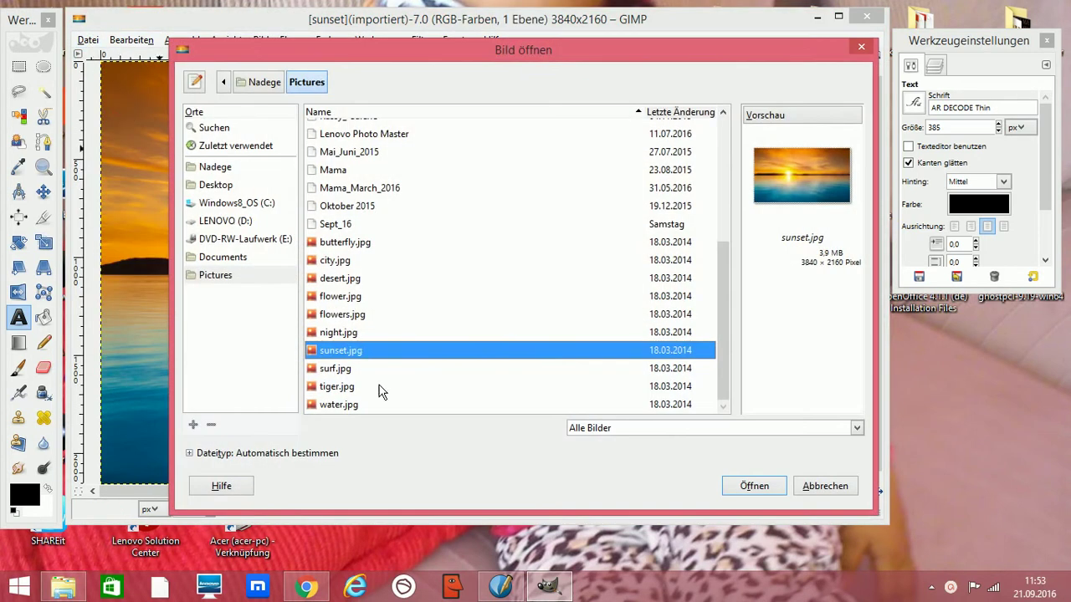
left_click_drag(725, 299, 725, 171)
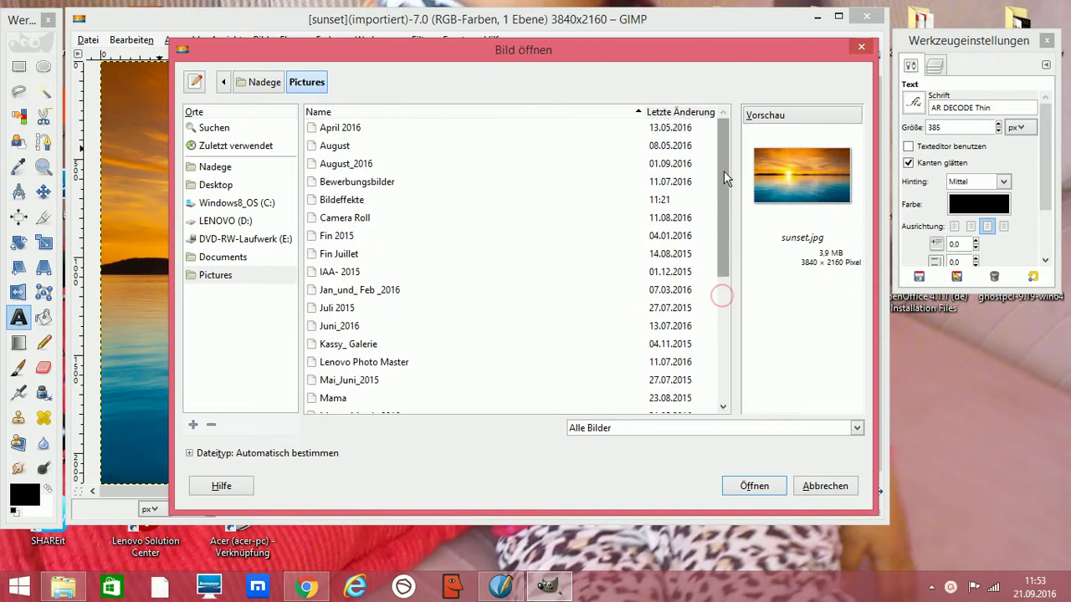
double_click(353, 202)
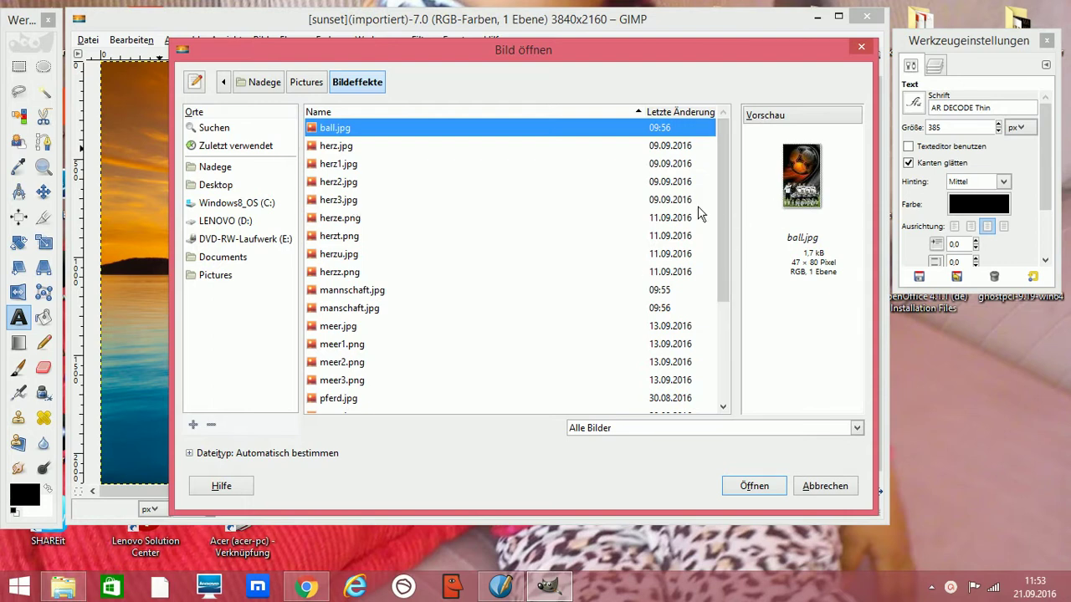
left_click(733, 487)
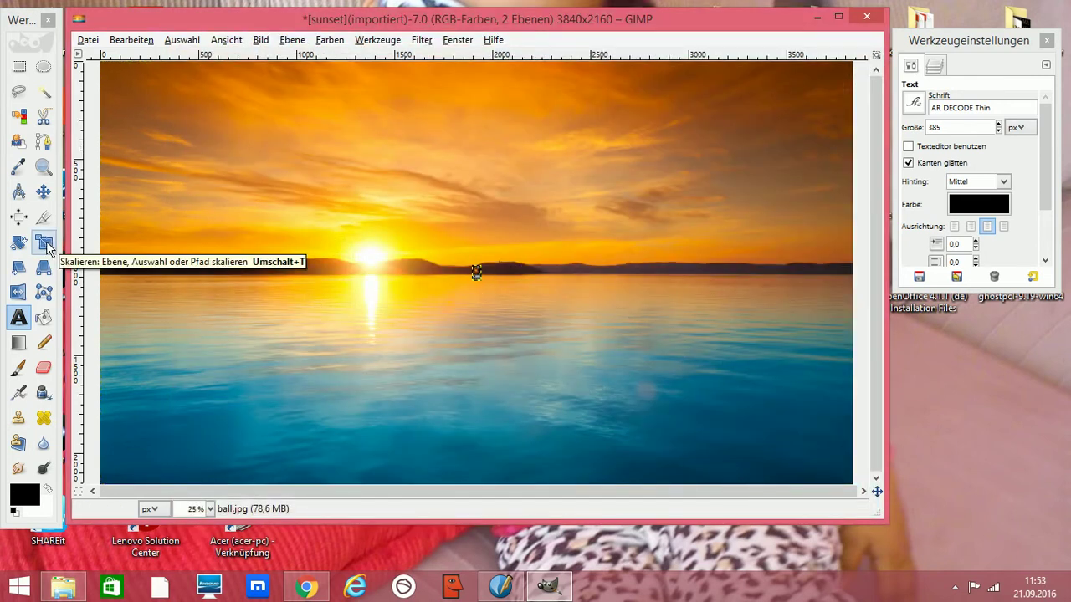
Try stretching and moving the ball layer with the Scale tool, without applying it.
left_click(45, 242)
left_click(477, 278)
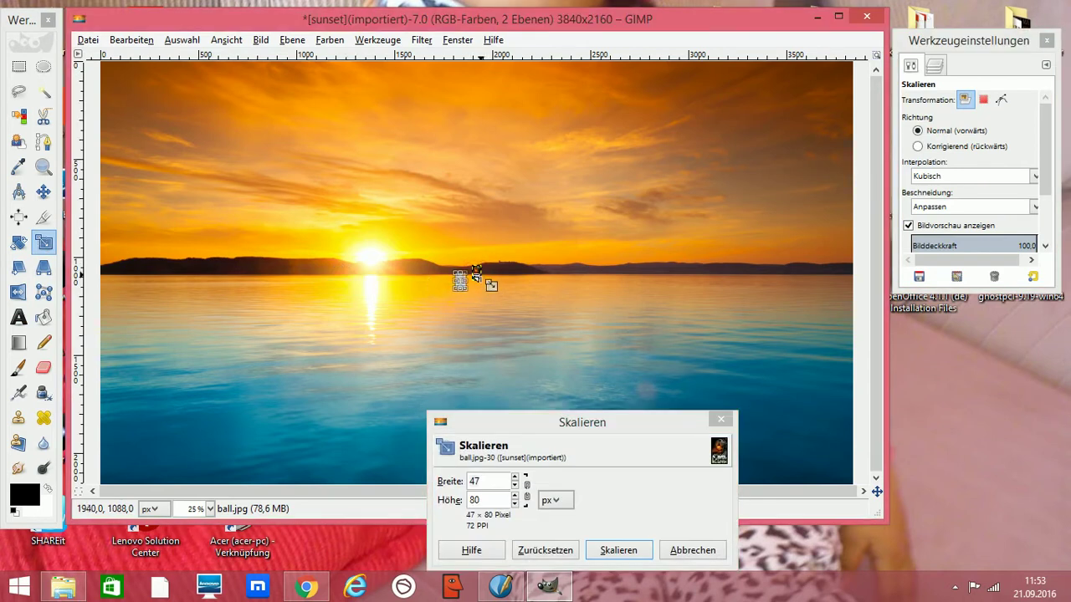
left_click_drag(471, 281, 643, 320)
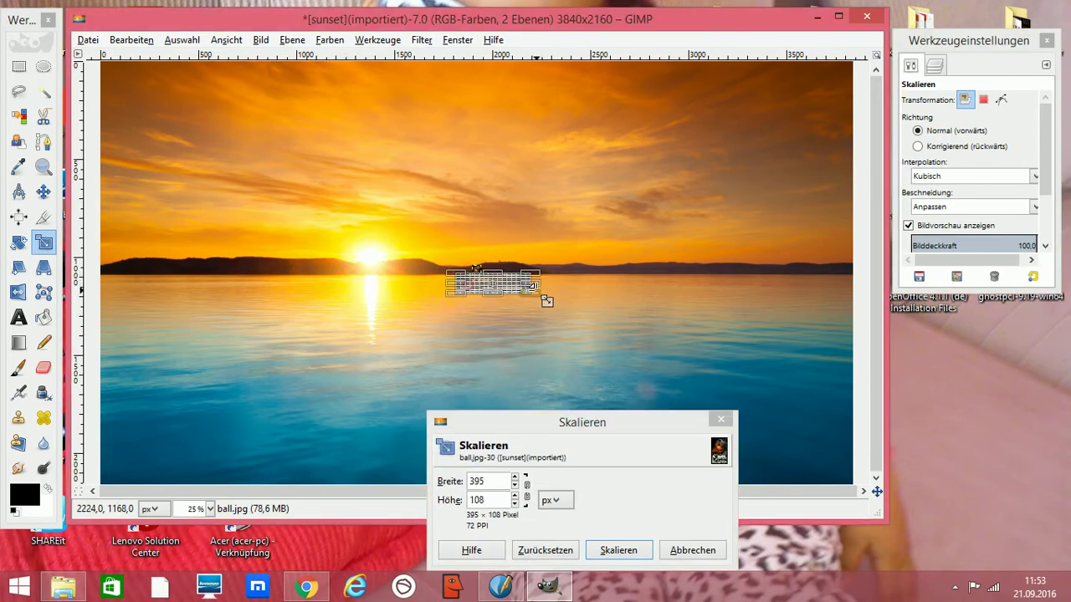
mouse_move(550, 289)
left_mouse_down()
mouse_move(467, 221)
mouse_move(240, 219)
left_mouse_up()
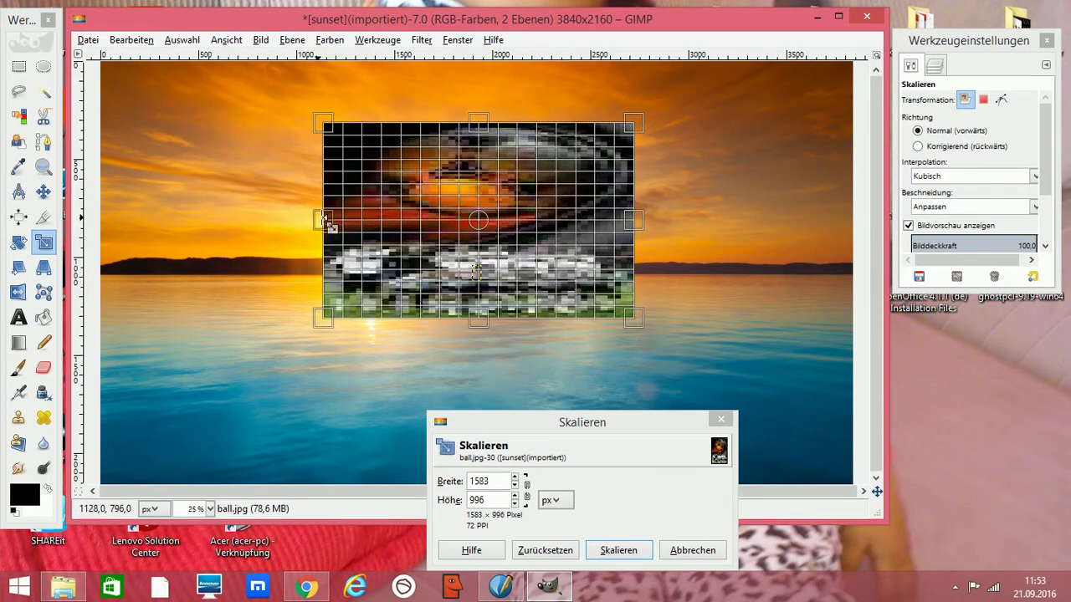
left_click_drag(645, 221, 716, 232)
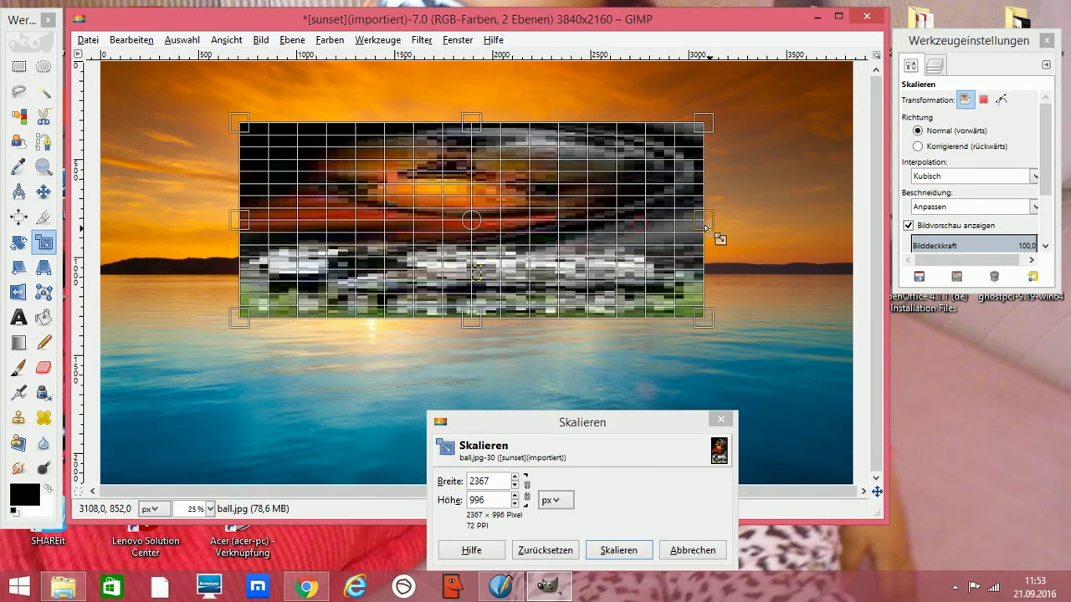
left_click_drag(473, 127, 471, 114)
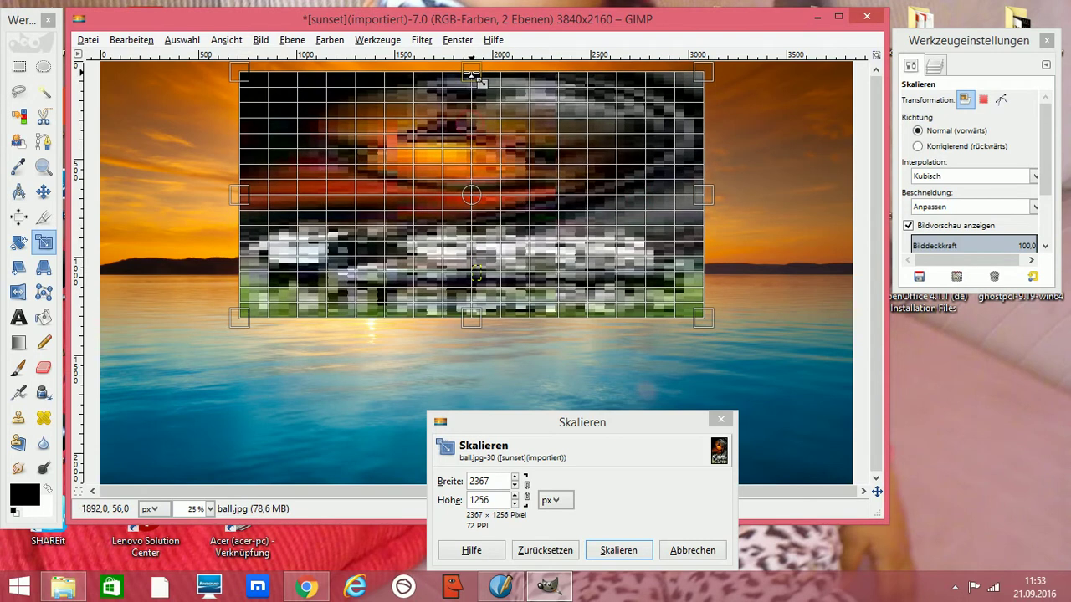
left_click_drag(703, 218, 362, 191)
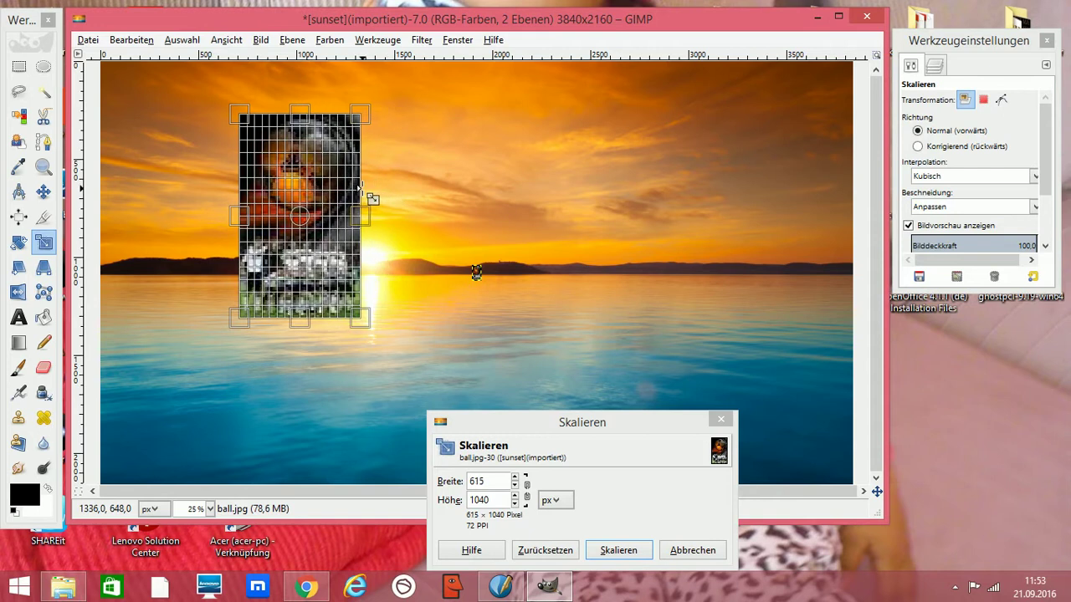
mouse_move(301, 216)
left_mouse_down()
mouse_move(785, 149)
mouse_move(794, 158)
left_mouse_up()
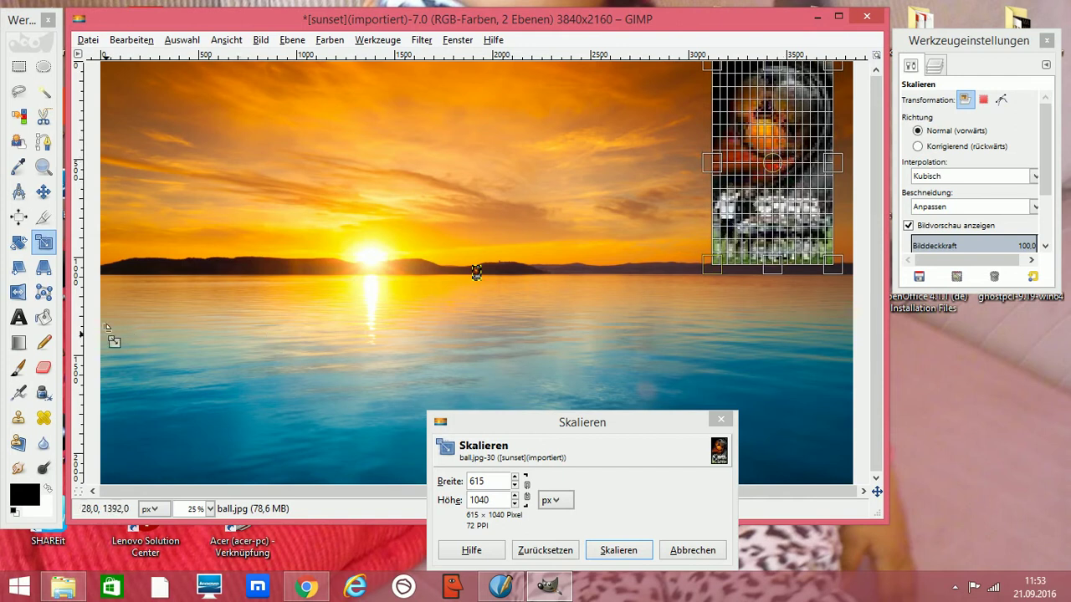
Apply a rotation to the ball layer, leaving its size unchanged.
left_click(18, 245)
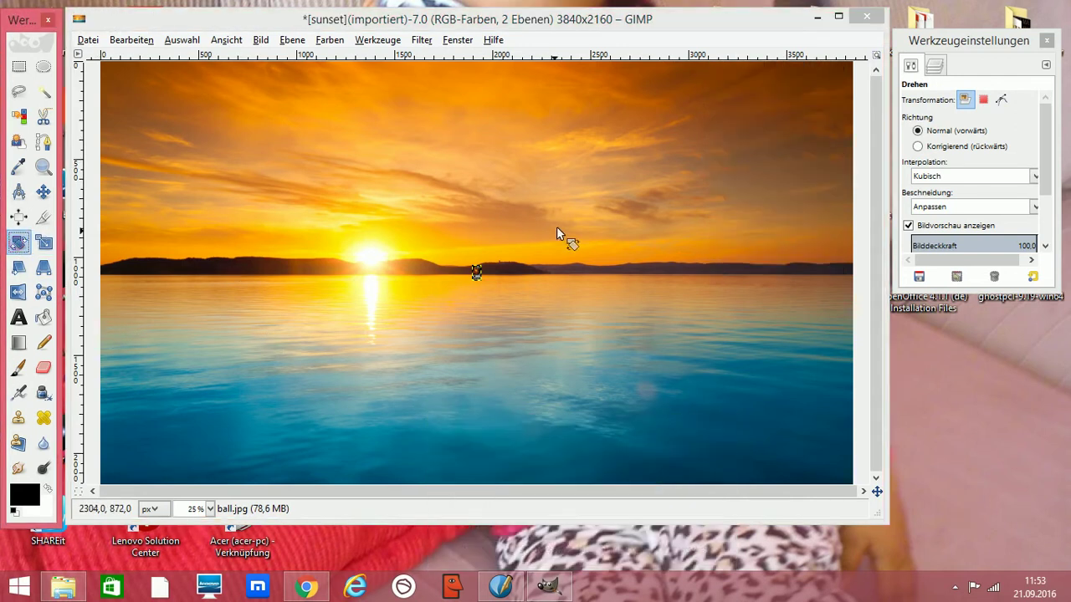
left_click(476, 274)
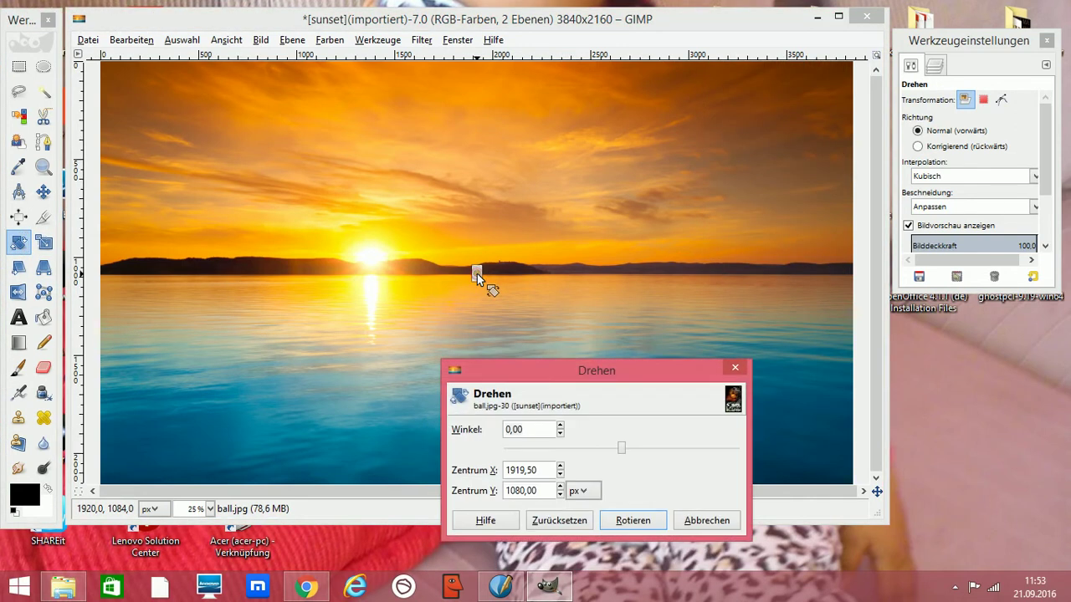
left_click(642, 527)
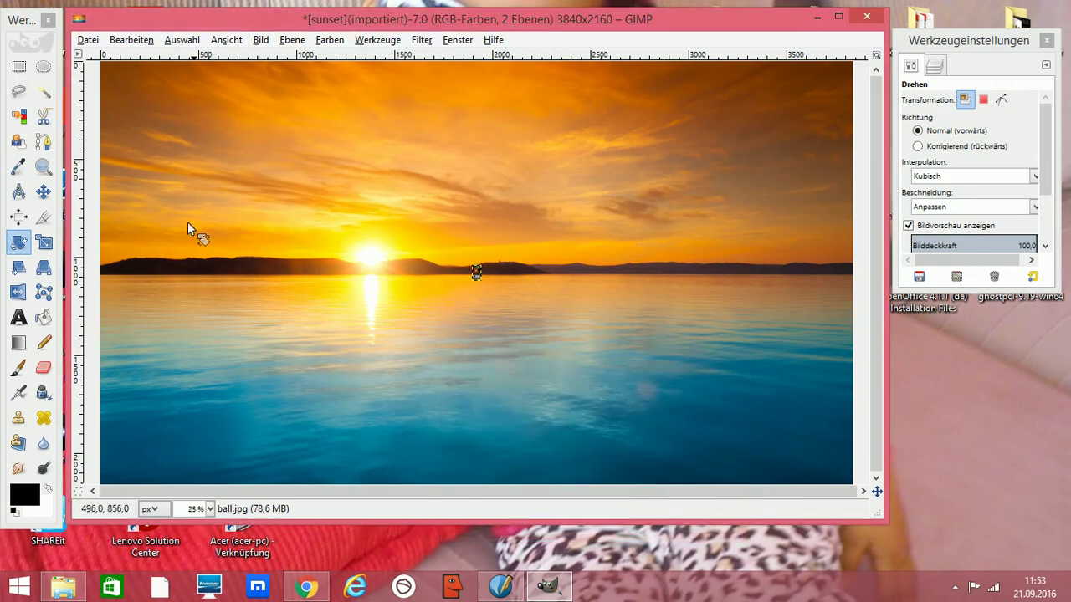
left_click(43, 242)
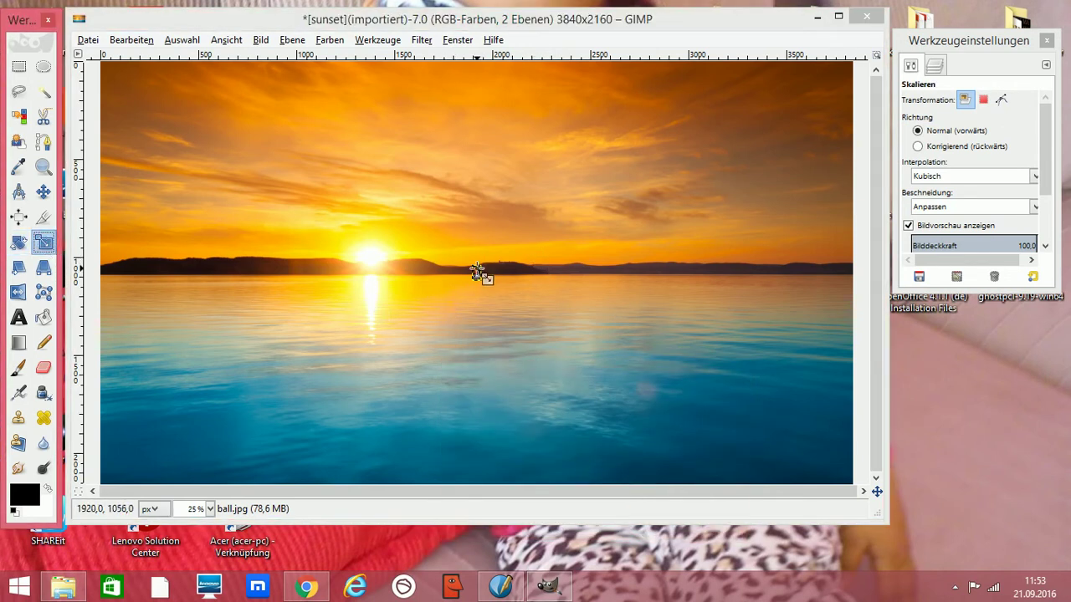
Scale the ball layer to 1183 × 1008 pixels across the upper-right sky.
left_click(479, 273)
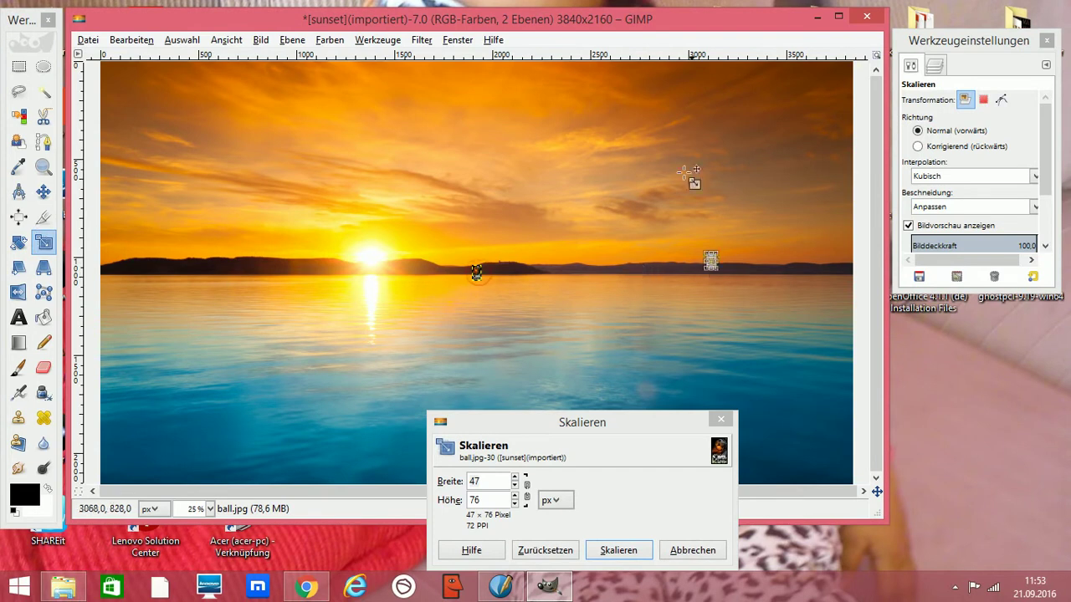
mouse_move(689, 193)
left_mouse_down()
mouse_move(634, 85)
mouse_move(674, 275)
left_mouse_up()
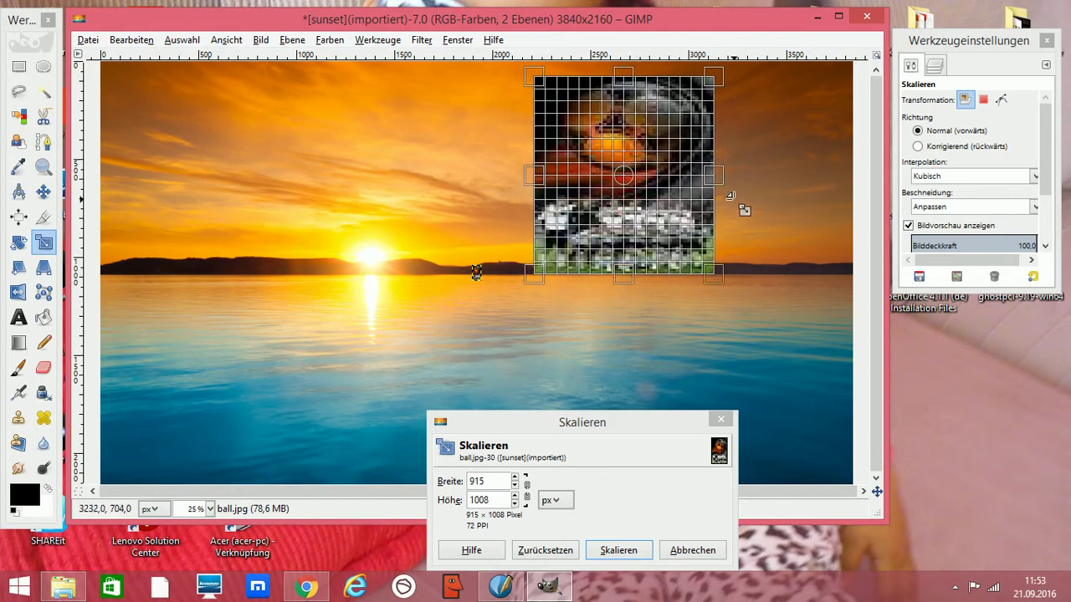
left_click_drag(734, 184, 785, 182)
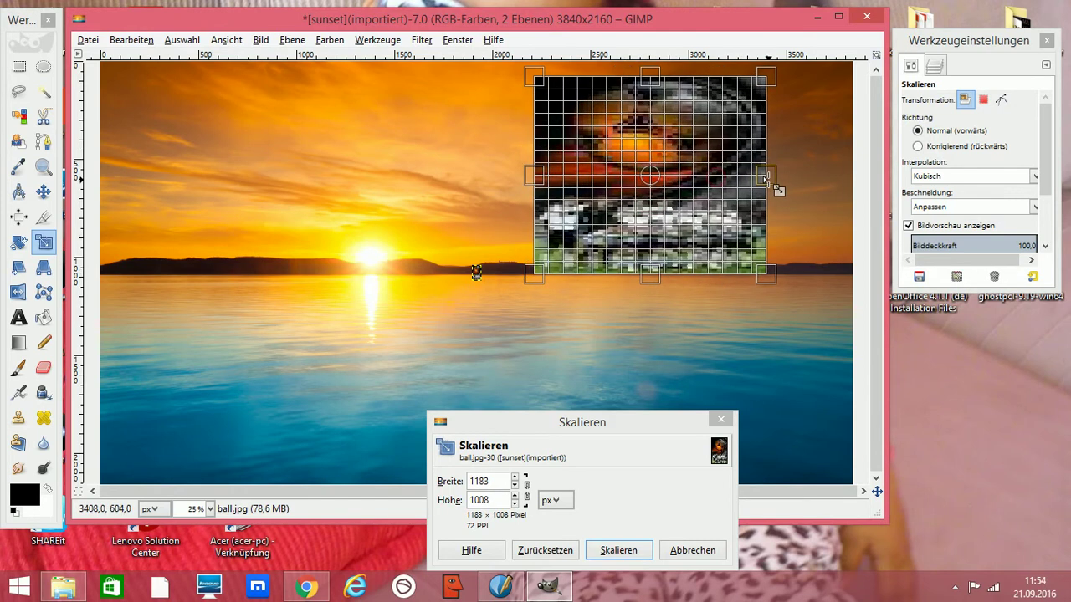
left_click(623, 550)
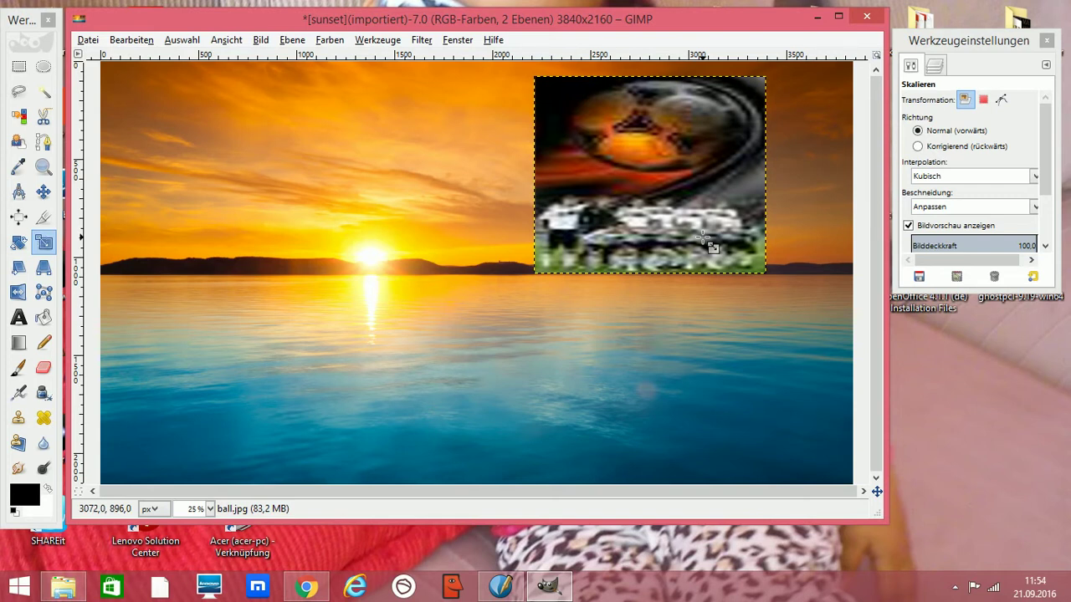
Try Nur Aufhellen, Multiplikation, Überlagern and Harte Kanten blend modes on the ball layer.
left_click(935, 64)
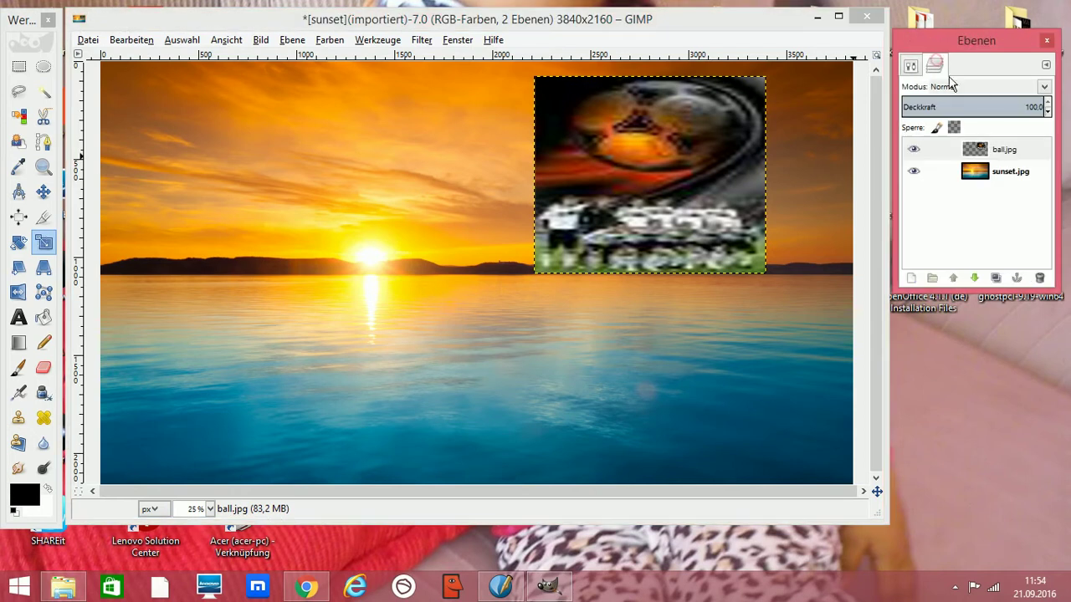
left_click(1044, 89)
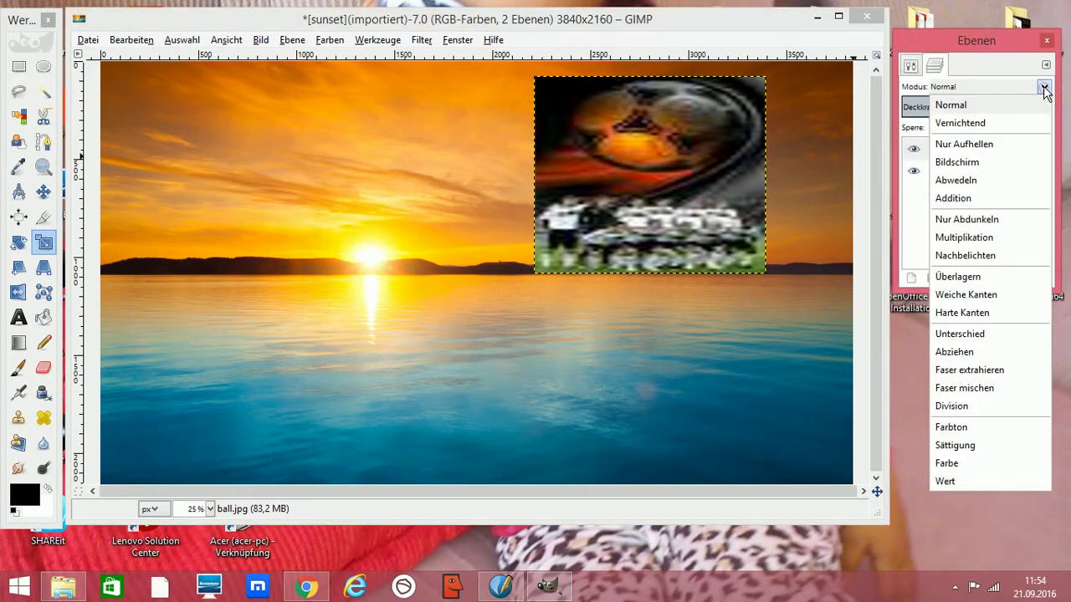
left_click(977, 148)
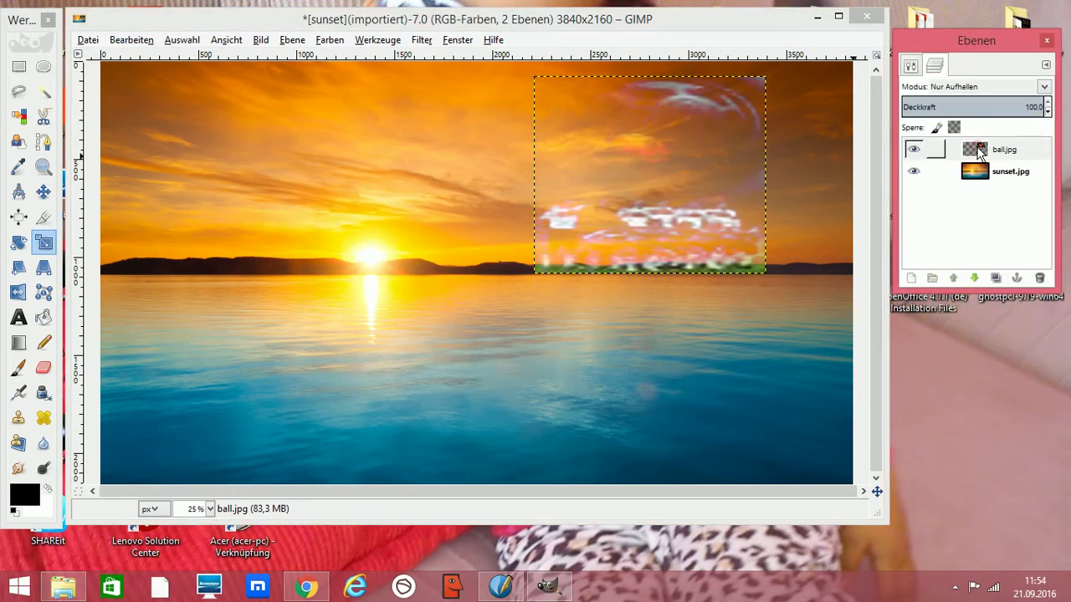
left_click(1044, 88)
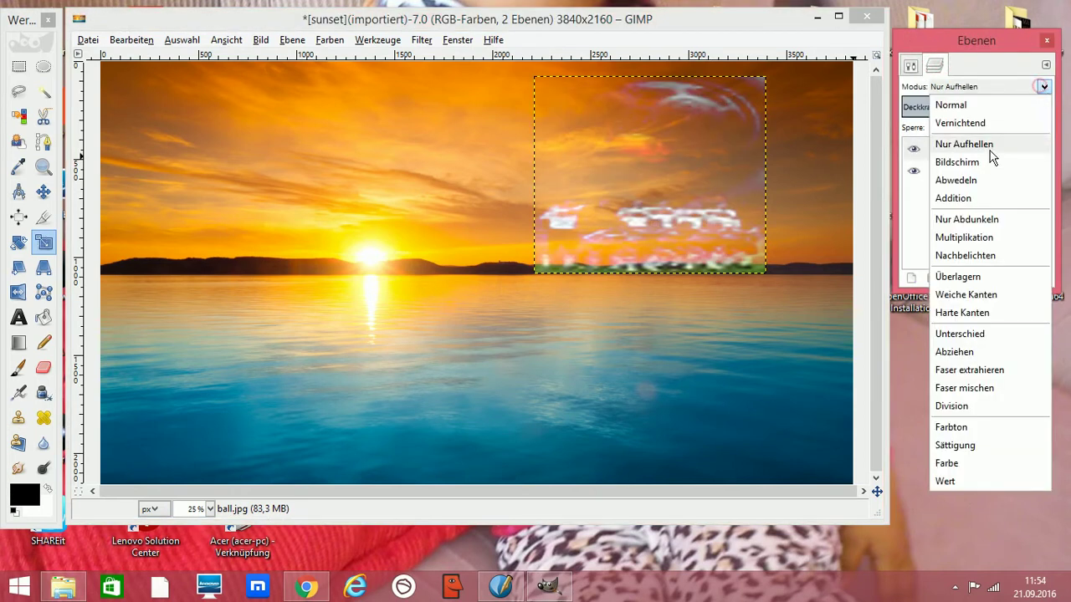
left_click(971, 238)
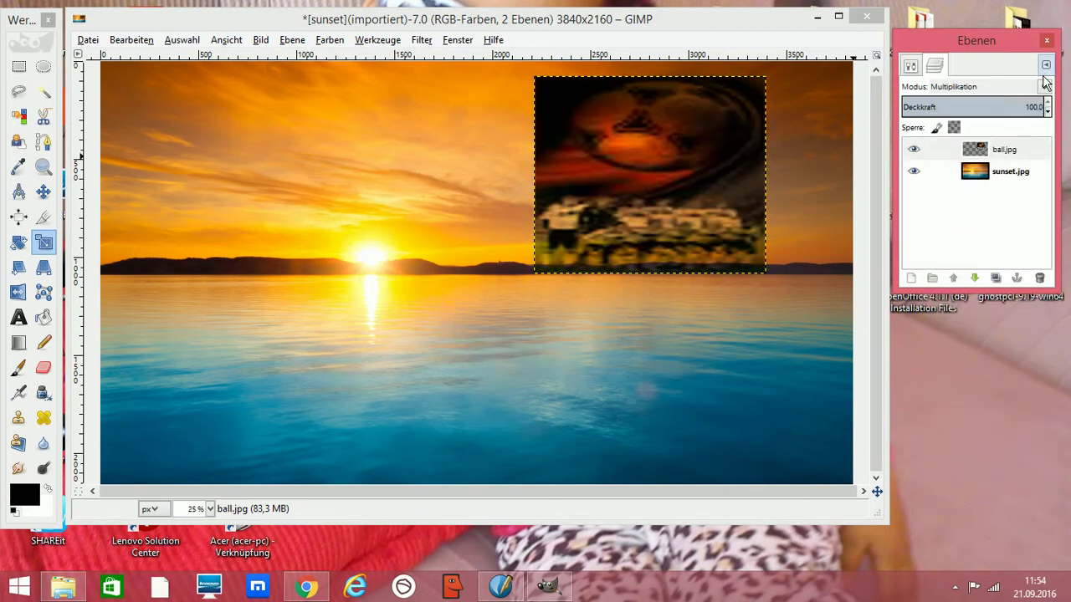
left_click(1043, 87)
left_click(956, 277)
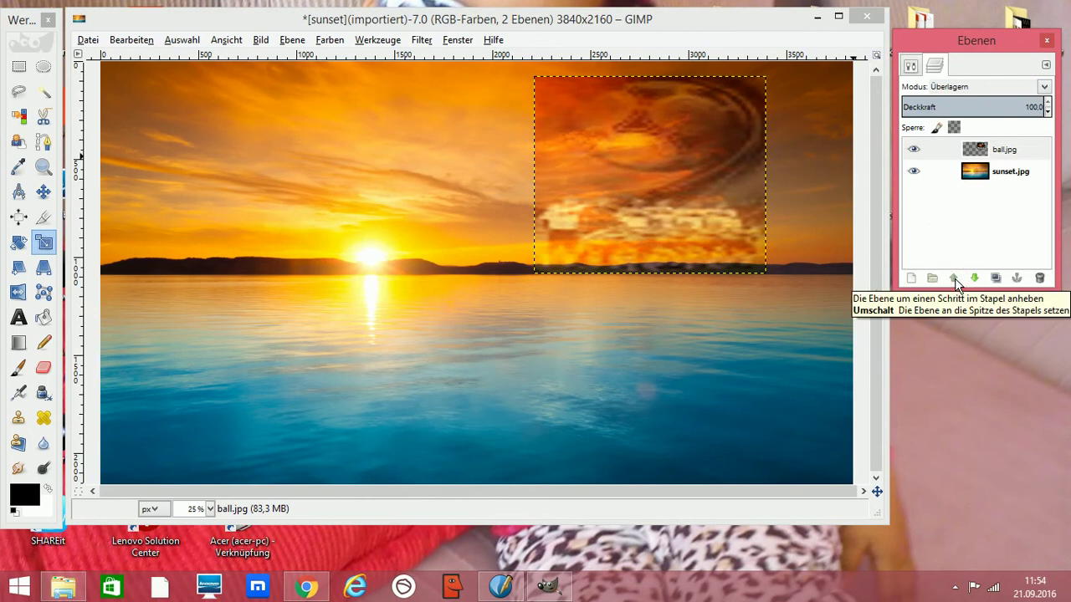
left_click(1044, 88)
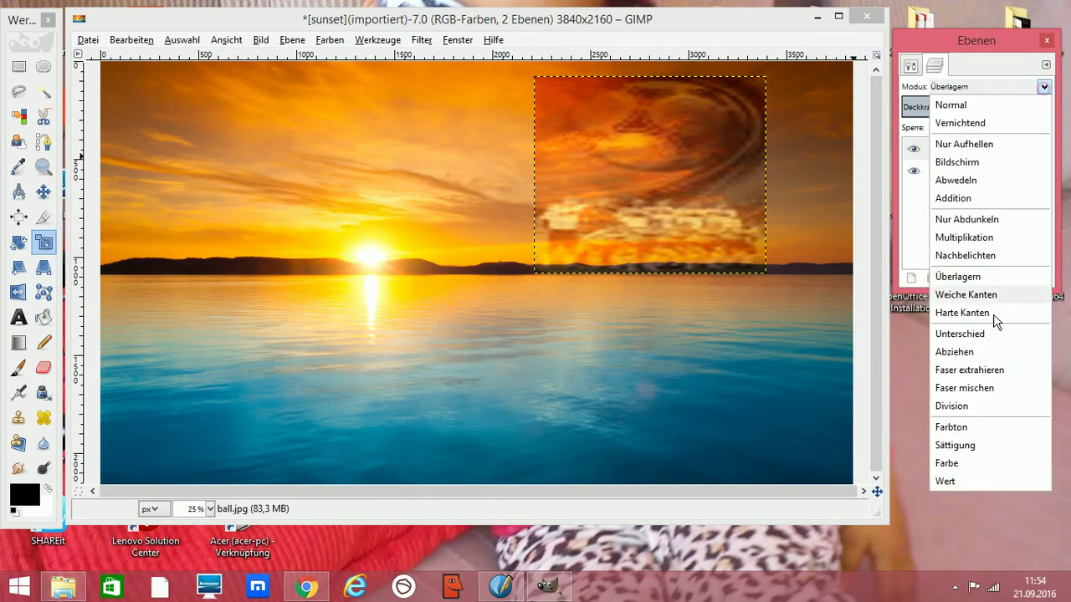
left_click(971, 313)
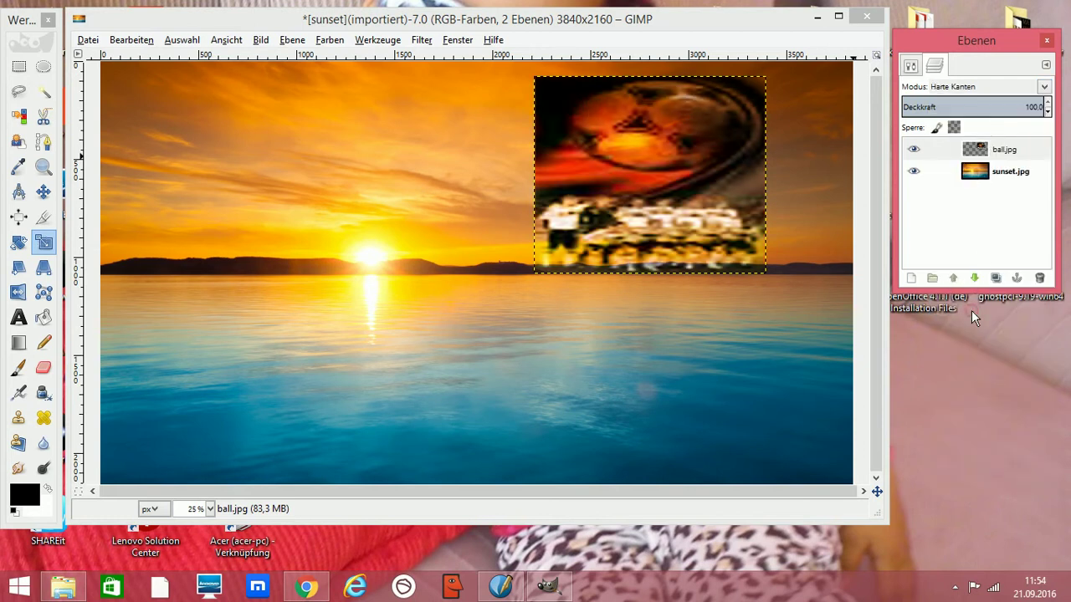
Try Division and Farbton, then settle on Überlagern mode for the ball layer.
left_click(1044, 87)
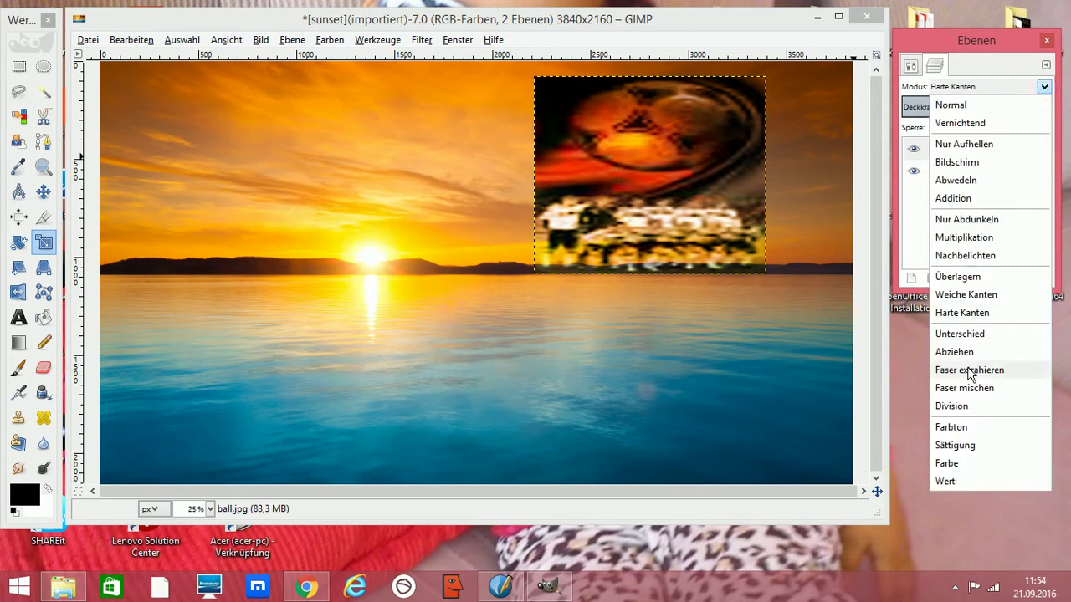
left_click(954, 407)
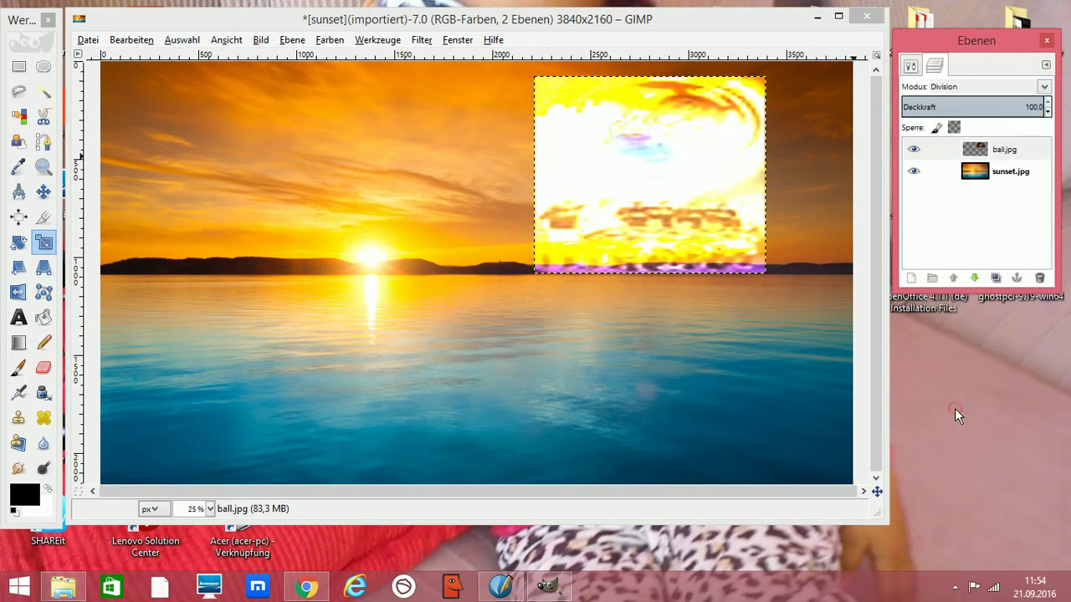
left_click(1032, 90)
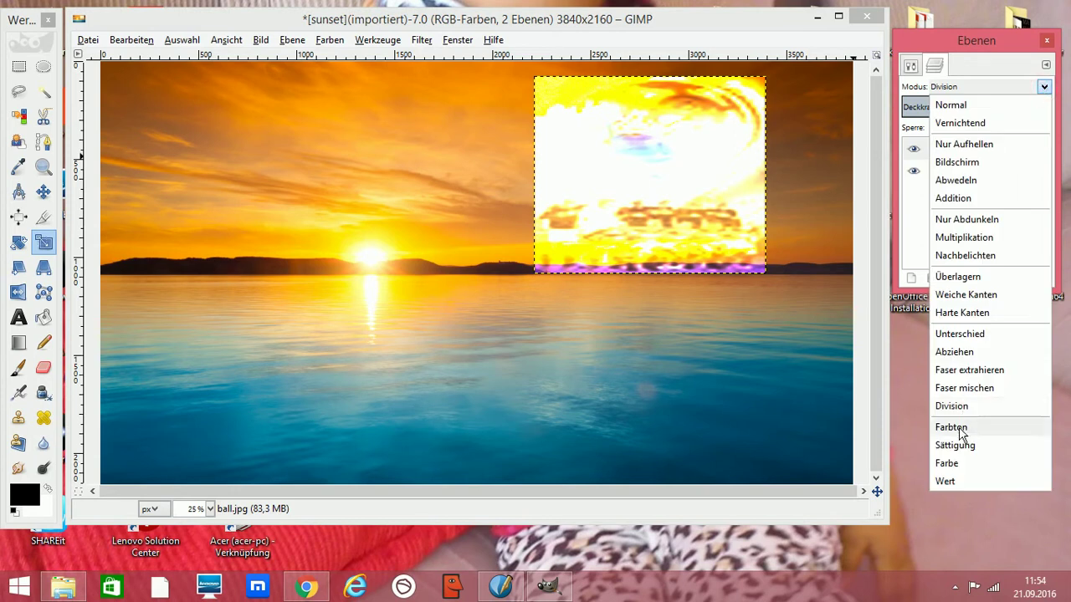
left_click(959, 428)
left_click(1044, 86)
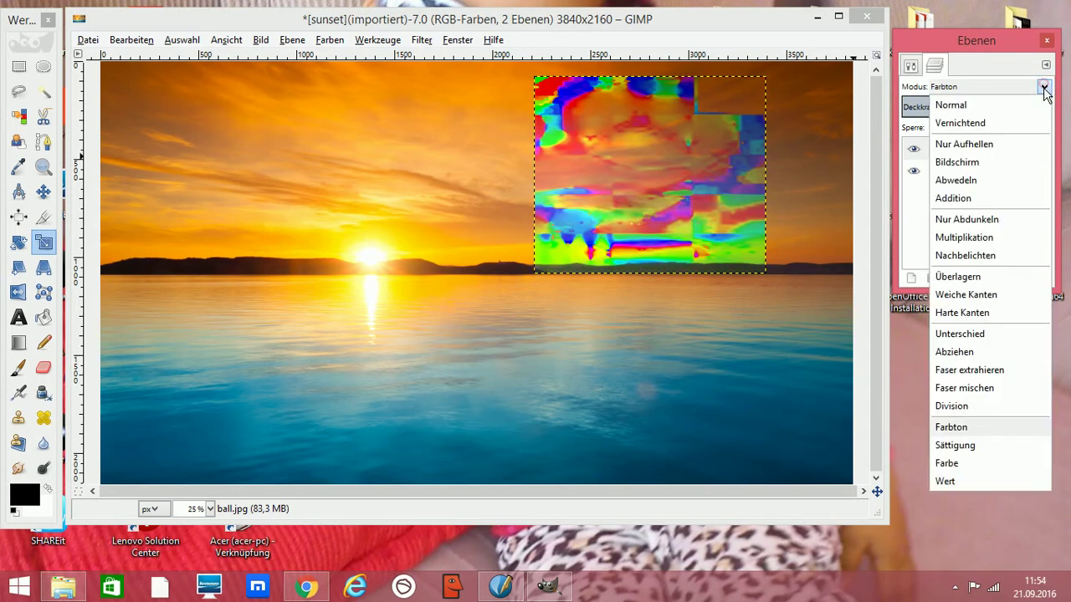
left_click(963, 277)
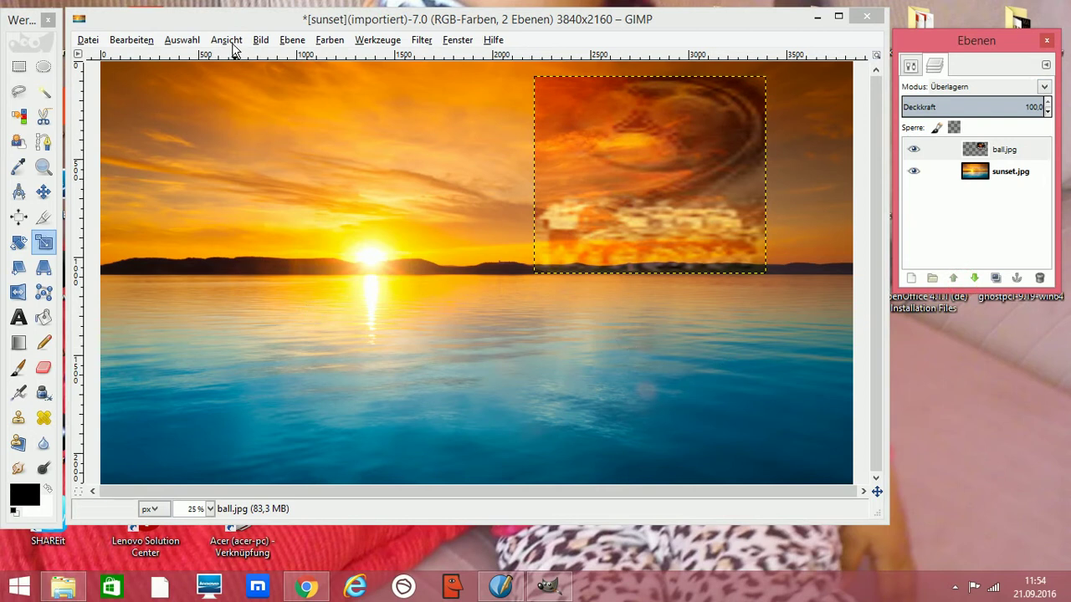
Flatten the image, then add the text 'BILD IN Bild' in a wide box across the water.
left_click(260, 39)
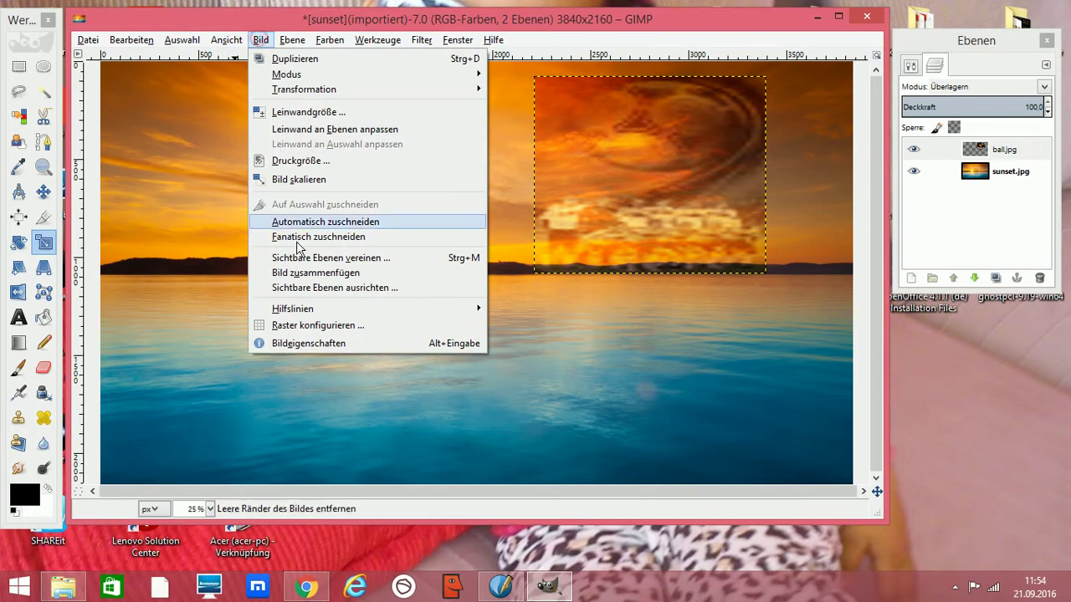
left_click(309, 272)
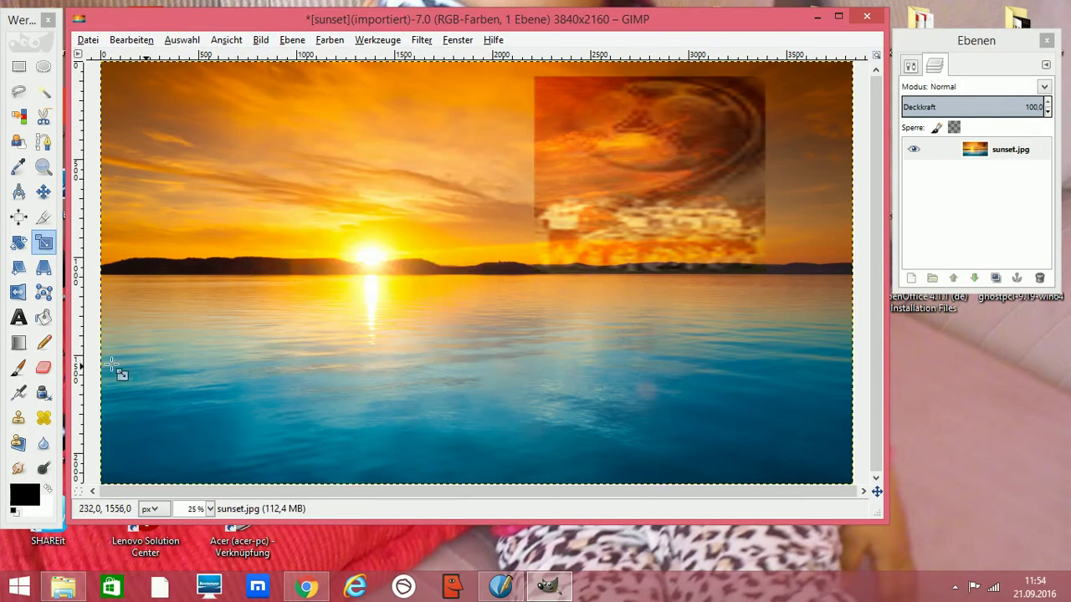
left_click(18, 318)
left_click_drag(140, 299, 834, 434)
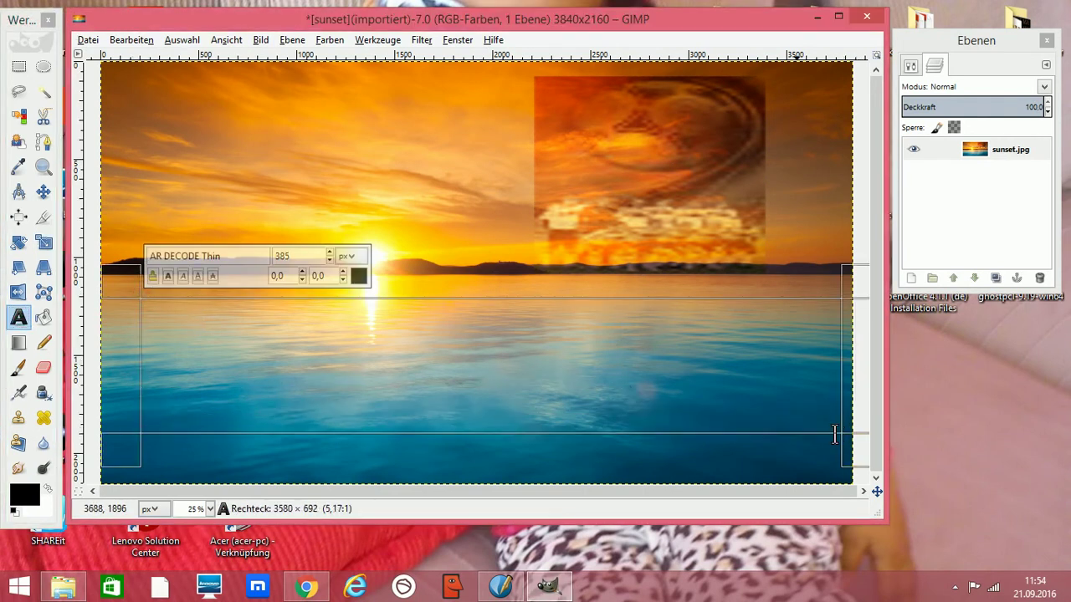
type("BI")
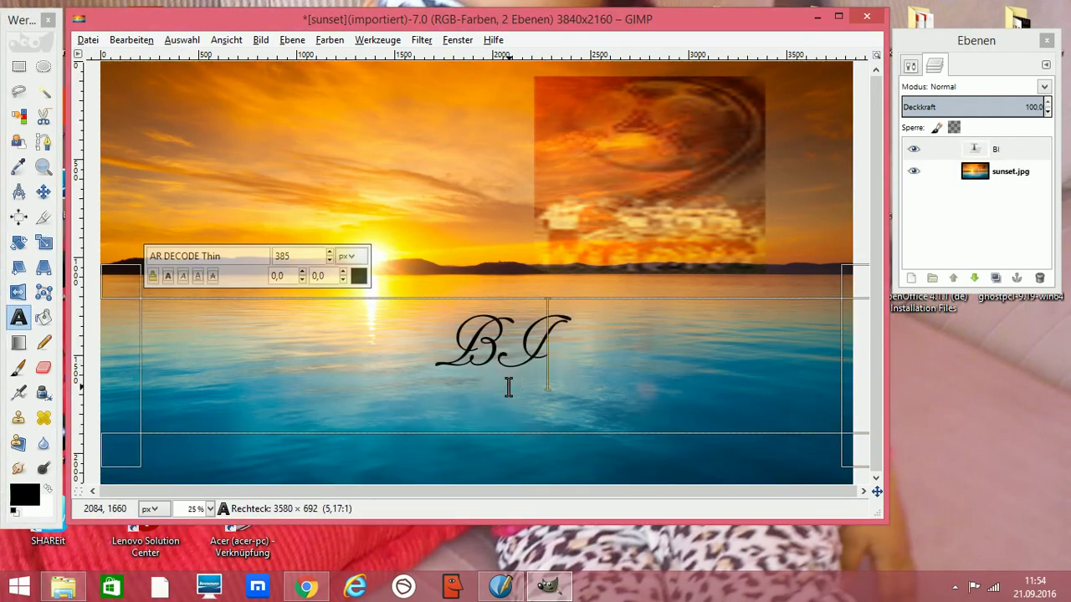
type("LD")
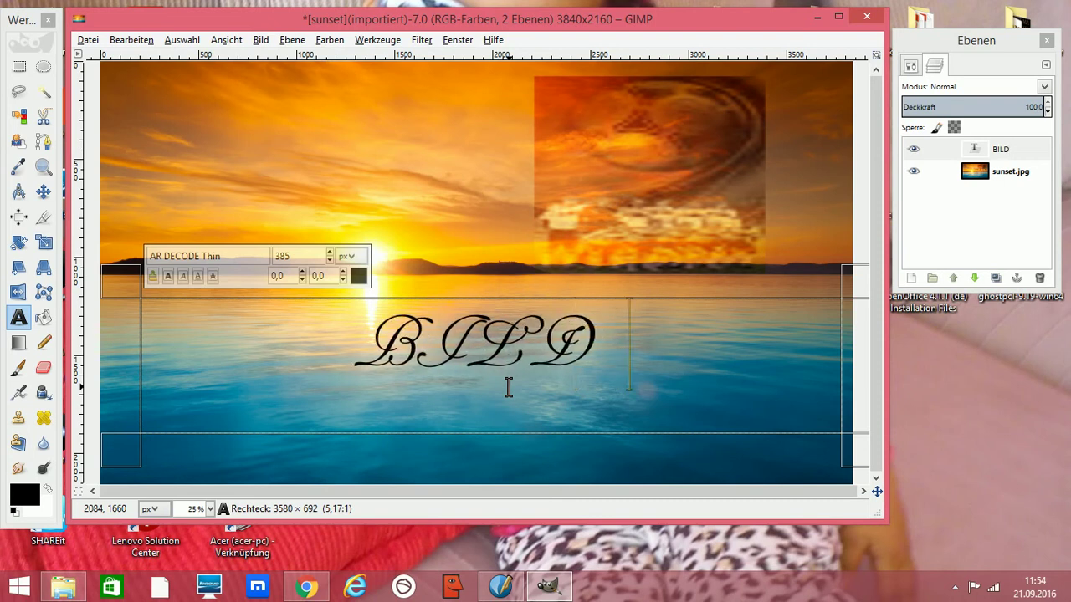
type("  IN Bil")
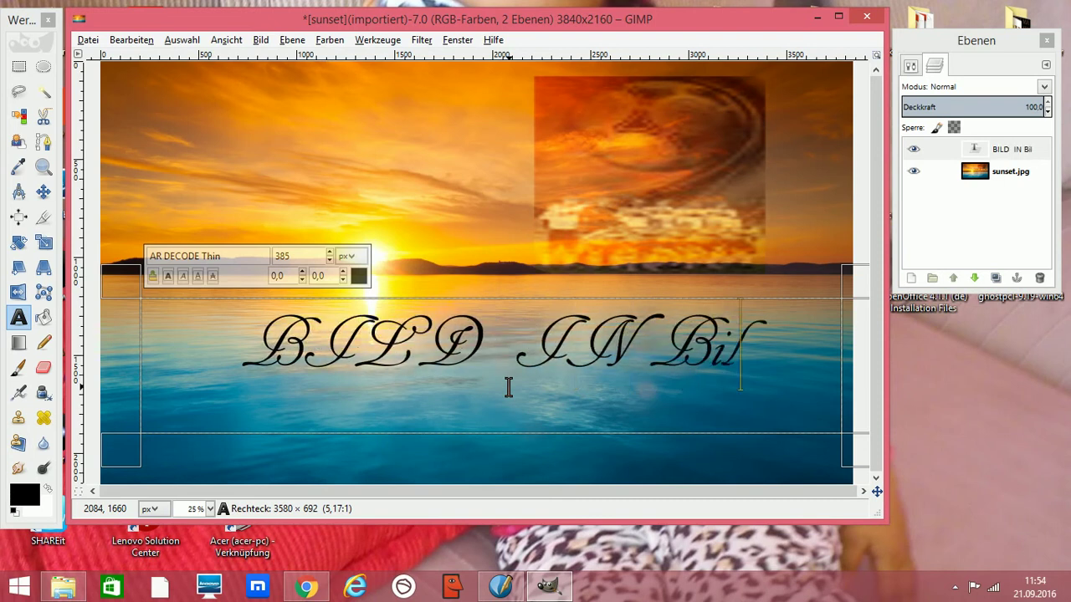
type("d")
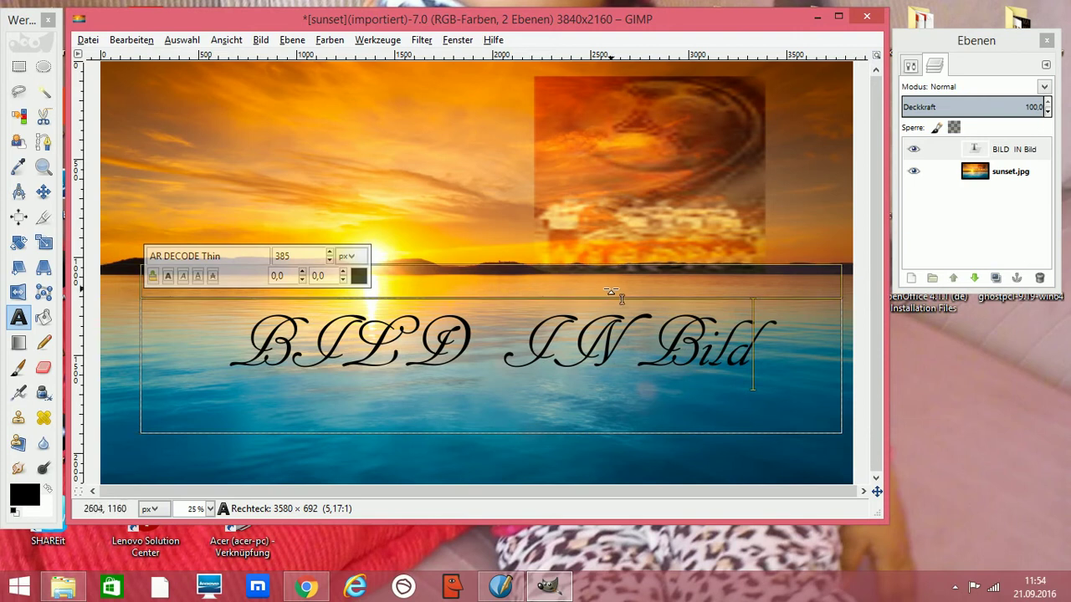
double_click(20, 321)
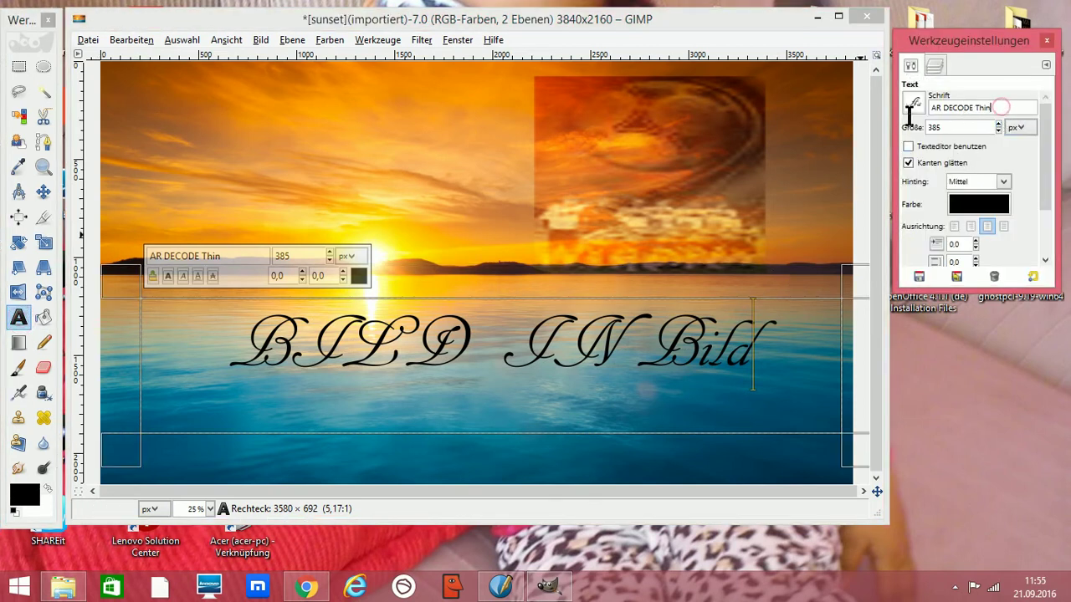
Set the text font to Georgia Bold at 504 px so it fits one line.
key("BackSpace")
type("eo")
type("orgia")
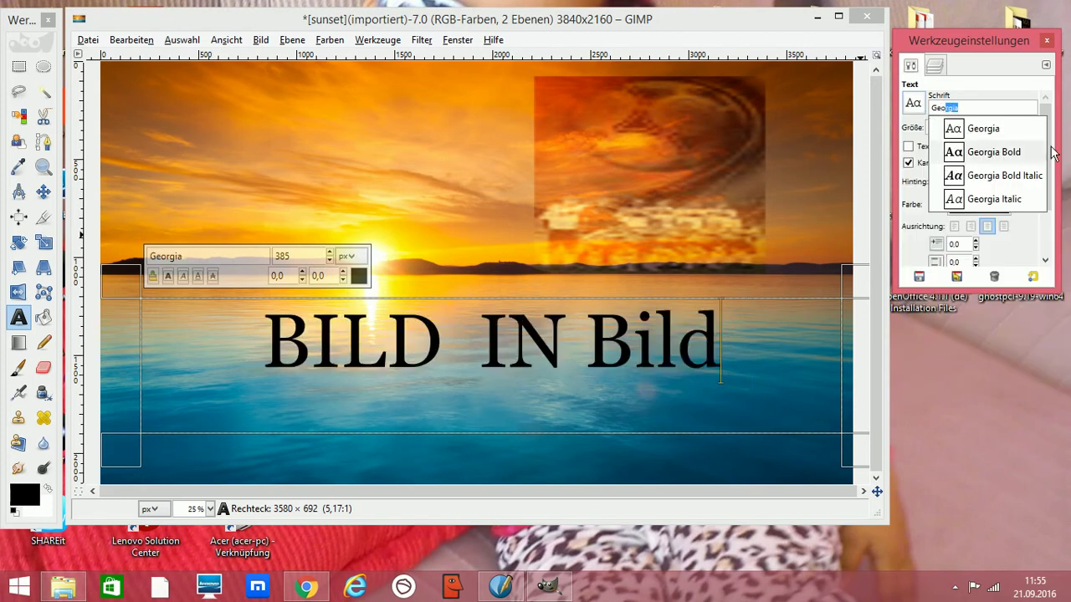
left_click(1007, 154)
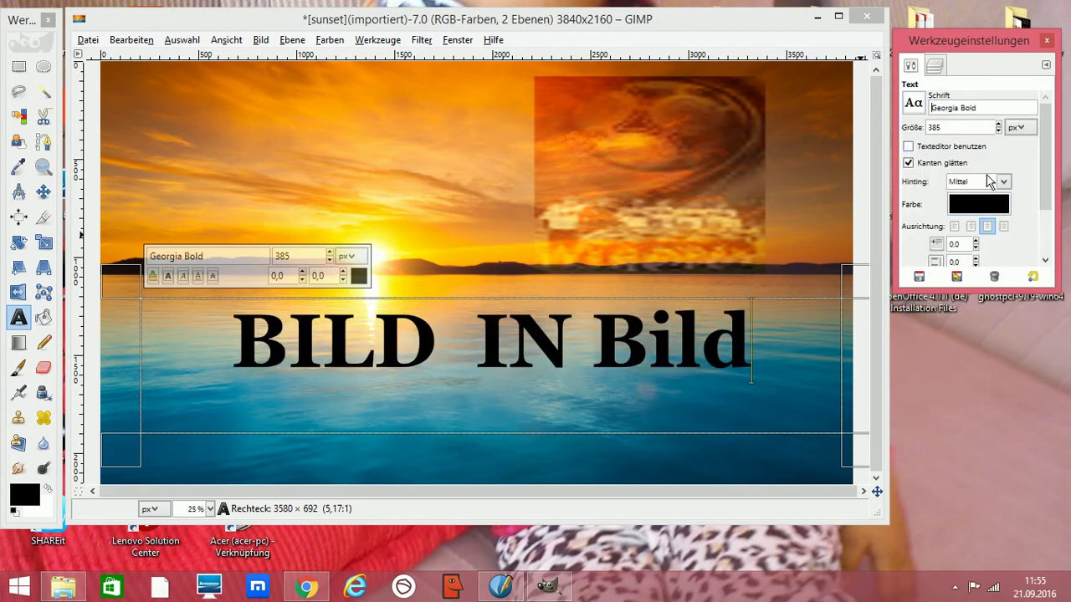
left_click(998, 123)
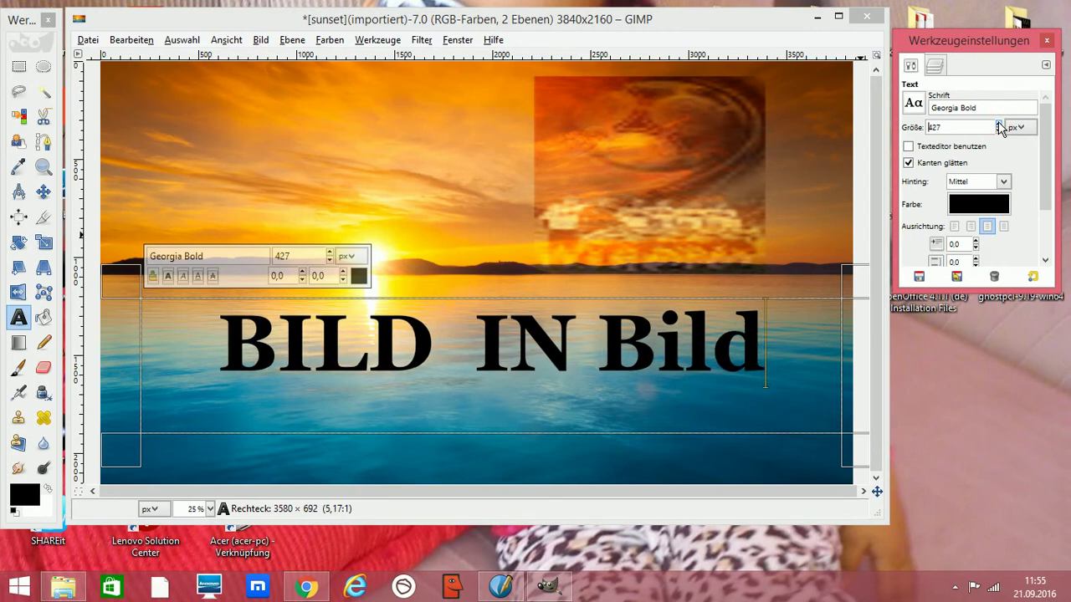
left_click(998, 123)
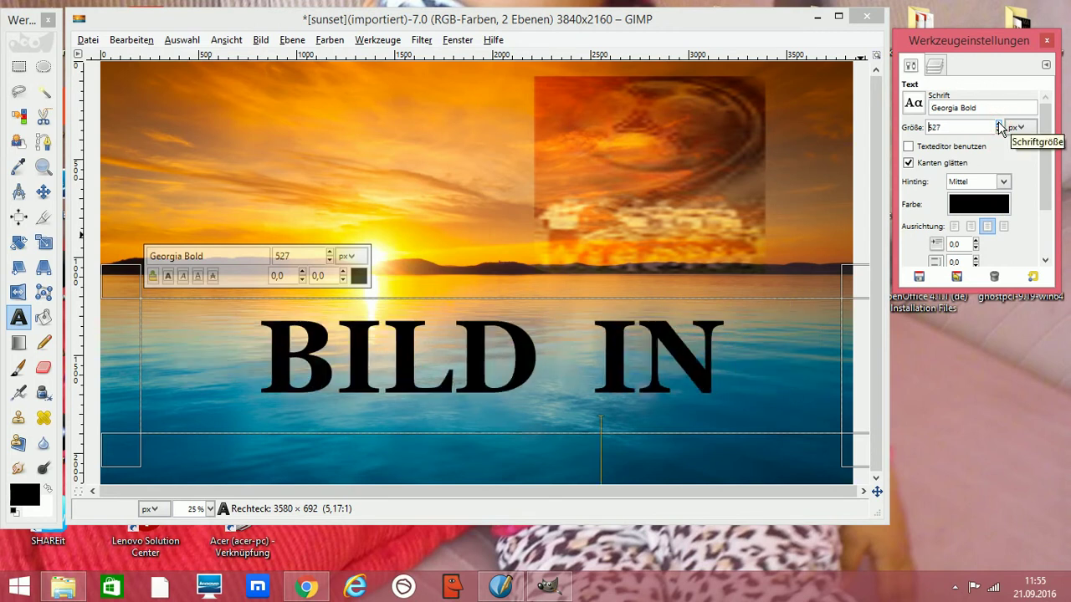
left_click(999, 131)
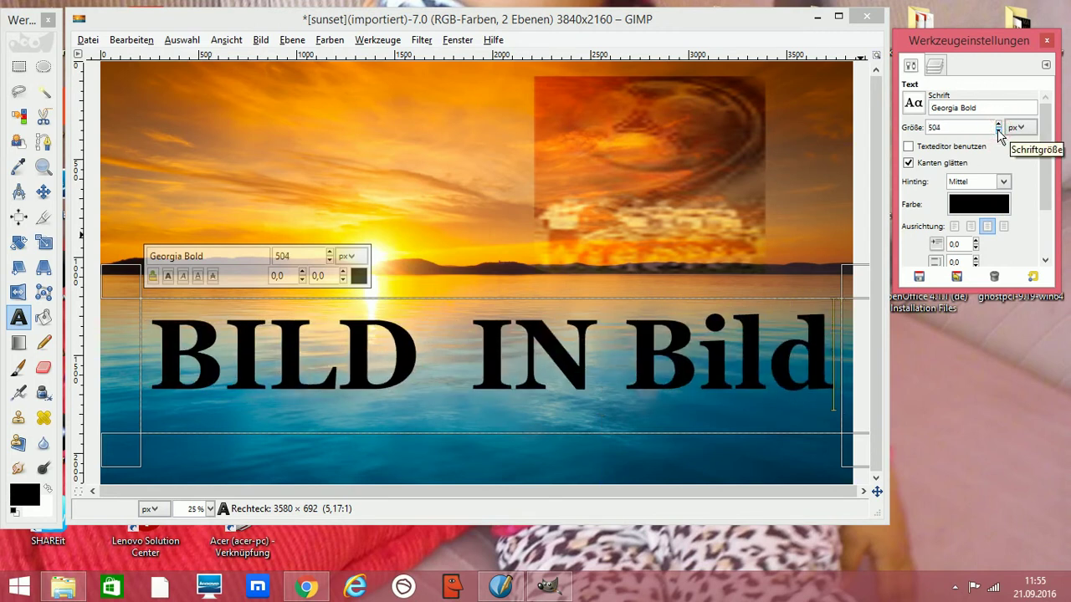
left_click(990, 210)
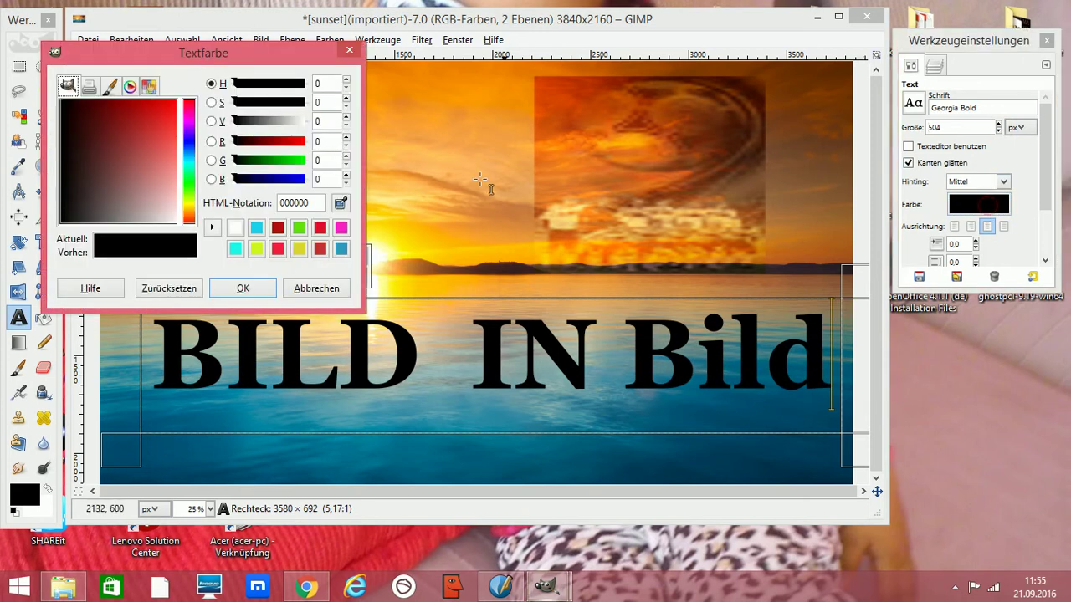
Change the text colour to a bright turquoise.
left_click(186, 172)
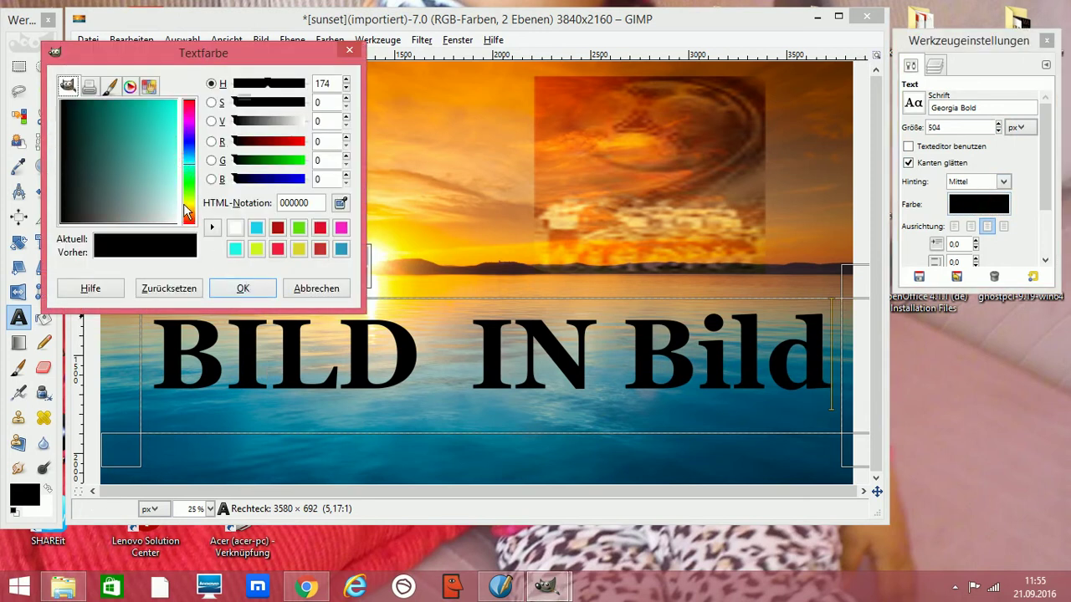
left_click(159, 113)
left_click(243, 288)
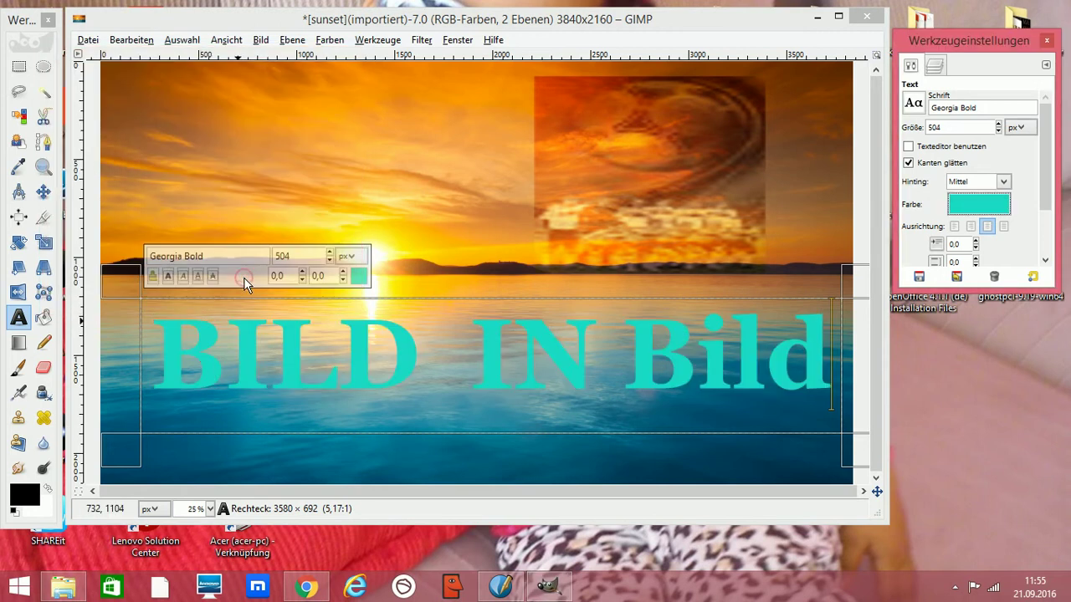
Set the BILD IN Bild text layer's blend mode to Überlagern.
left_click(936, 67)
left_click(962, 148)
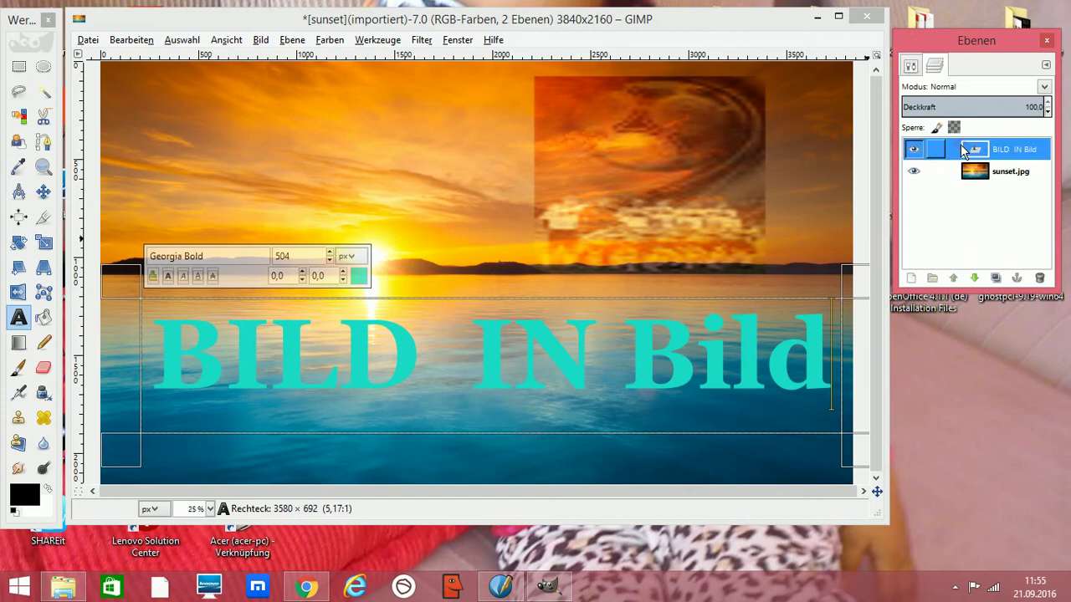
left_click(1043, 87)
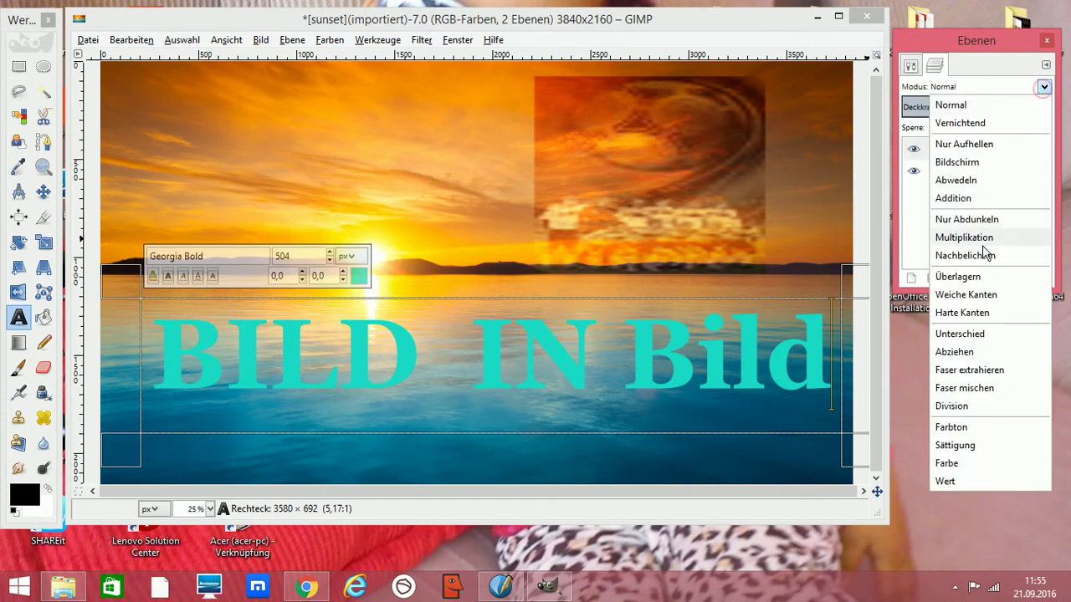
left_click(975, 278)
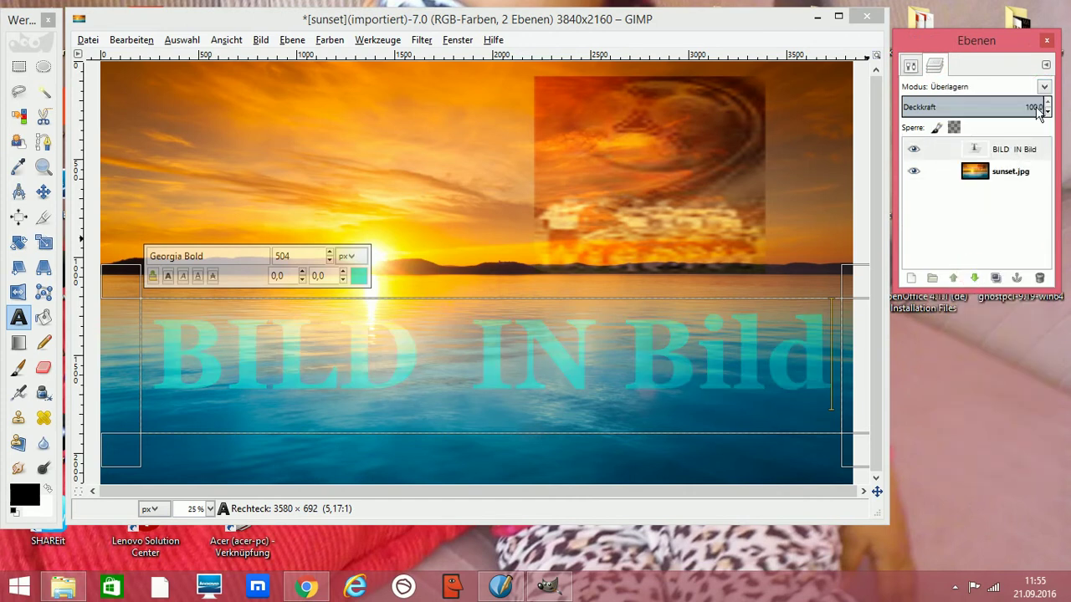
left_click(43, 242)
Scale the text layer to about 3976×3612 so its letters span the whole photo.
left_click(299, 338)
left_click_drag(218, 361, 191, 372)
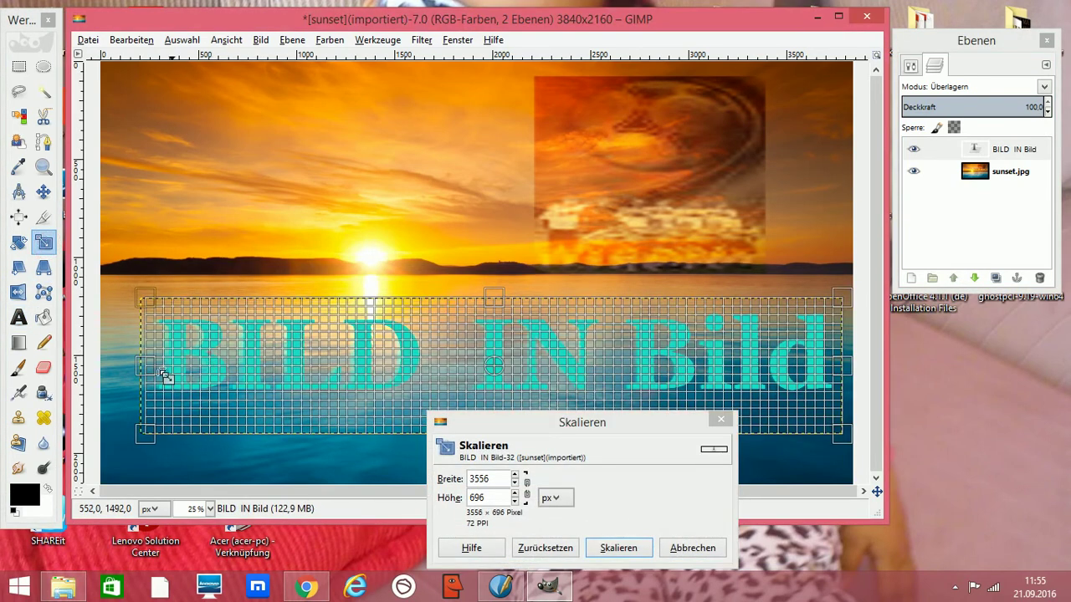
mouse_move(239, 329)
left_mouse_down()
mouse_move(278, 262)
mouse_move(299, 92)
mouse_move(298, 163)
mouse_move(247, 299)
mouse_move(138, 276)
mouse_move(235, 336)
left_mouse_up()
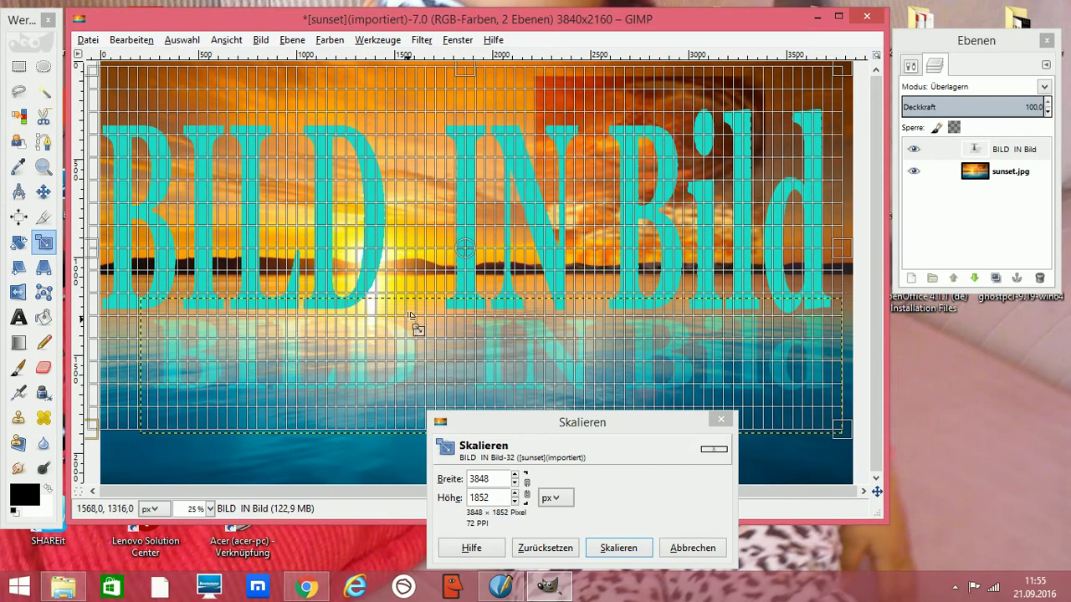
left_click_drag(416, 323, 422, 590)
mouse_move(293, 195)
left_mouse_down()
mouse_move(315, 105)
mouse_move(278, 103)
left_mouse_up()
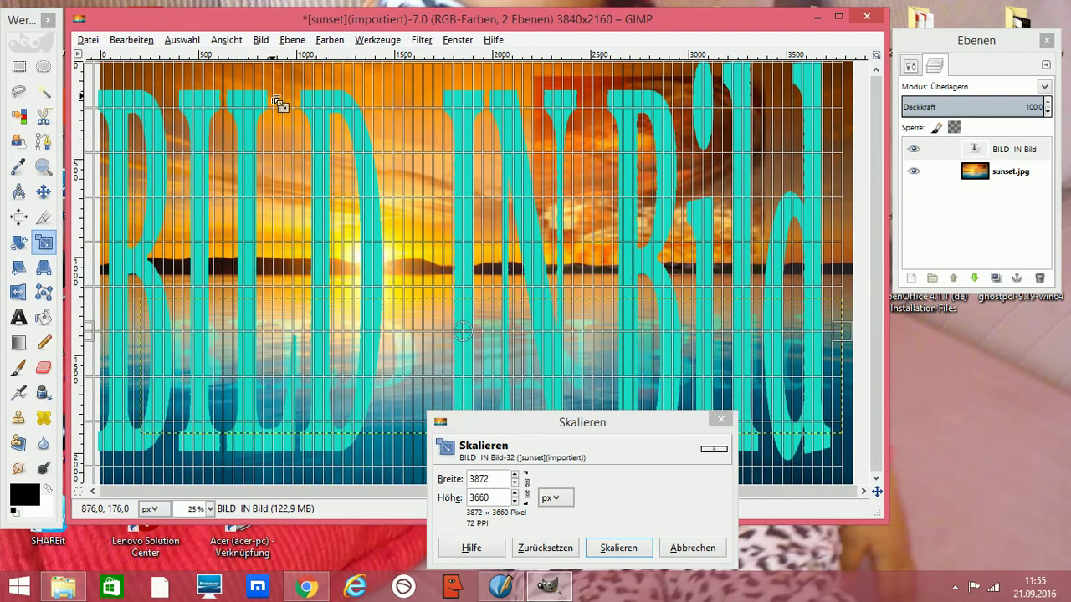
left_click_drag(814, 216, 816, 251)
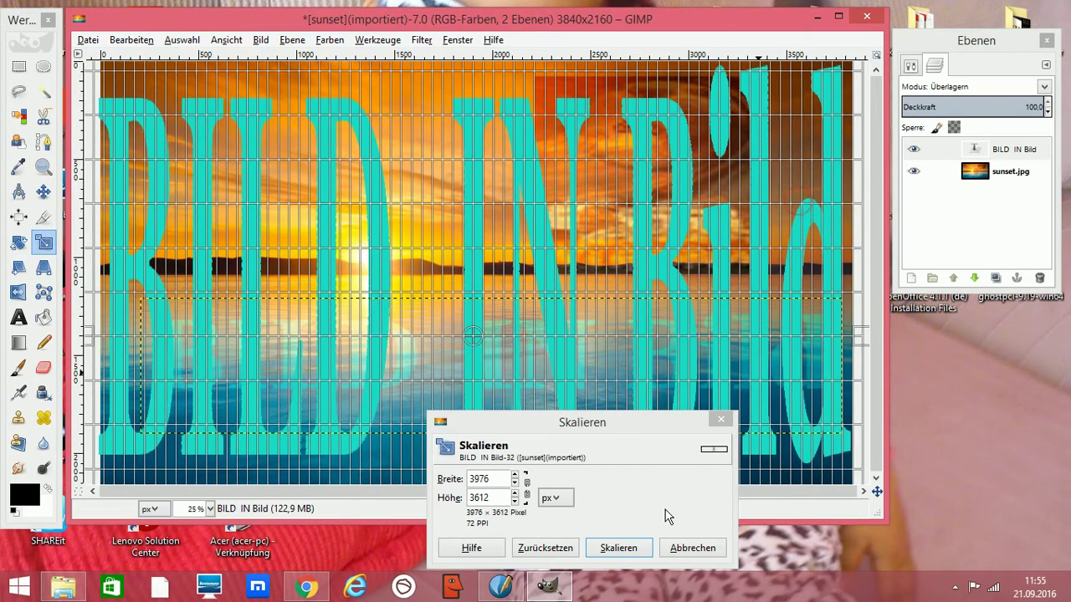
left_click(618, 548)
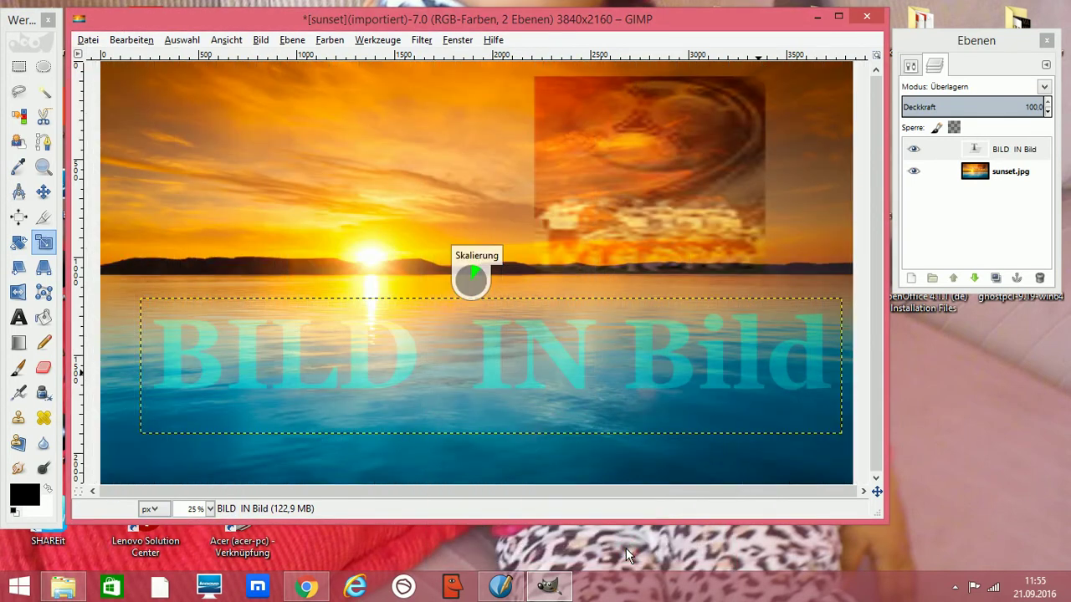